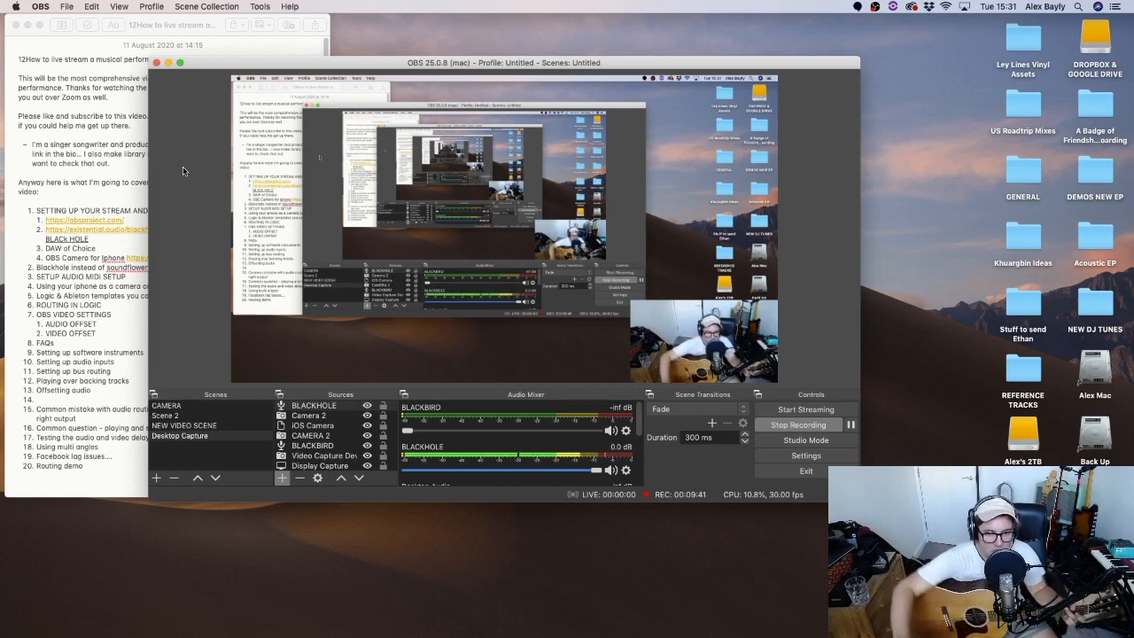
Open the OBS preferences and review the General settings, then the Stream settings and the available streaming services.
left_click_drag(209, 64, 183, 22)
left_click(40, 6)
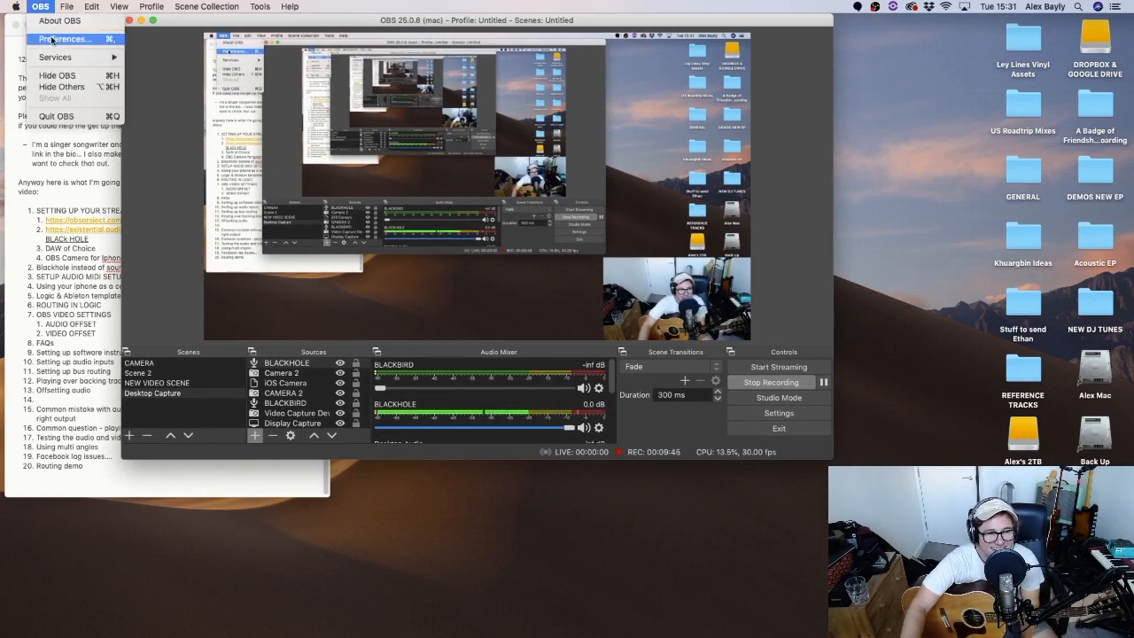
left_click(51, 40)
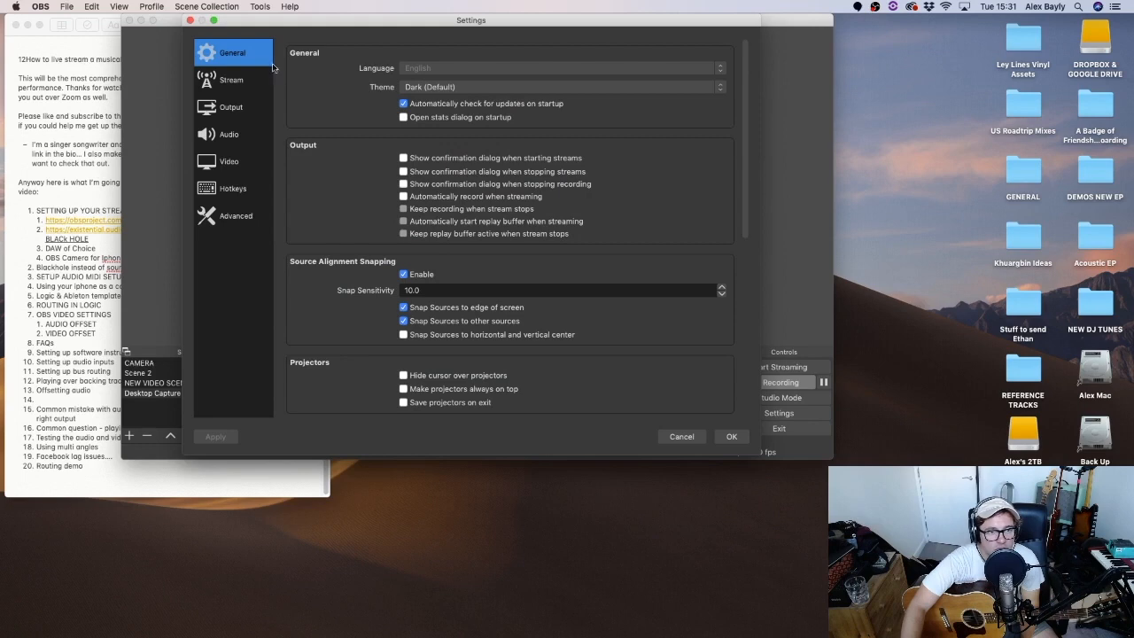
scroll(413, 237, "down", 5)
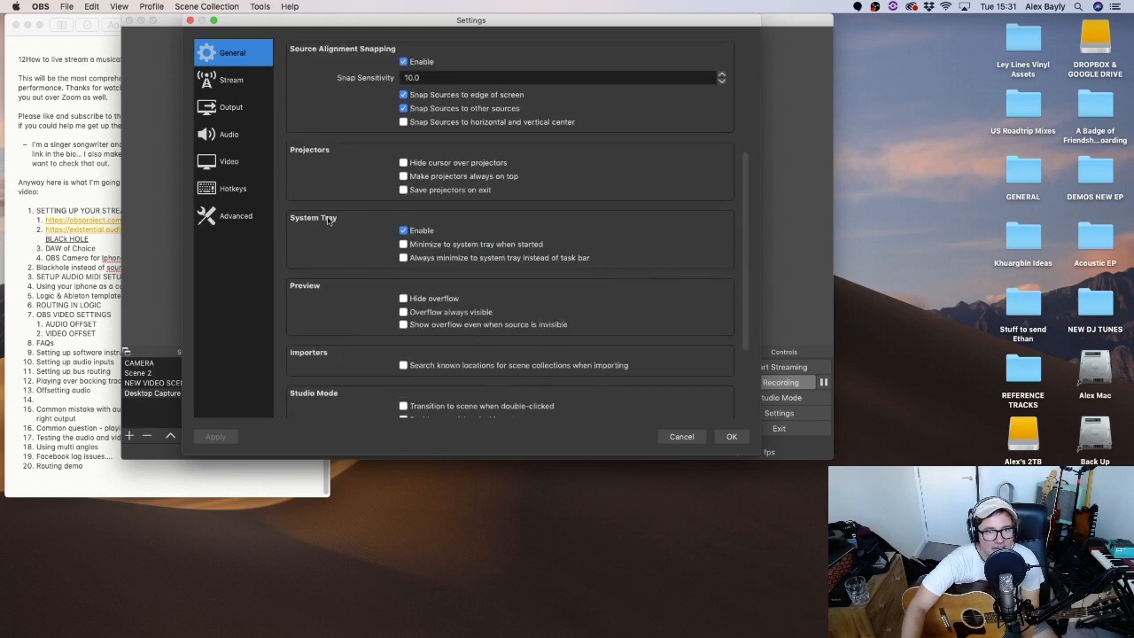
scroll(326, 220, "up", 3)
left_click(233, 78)
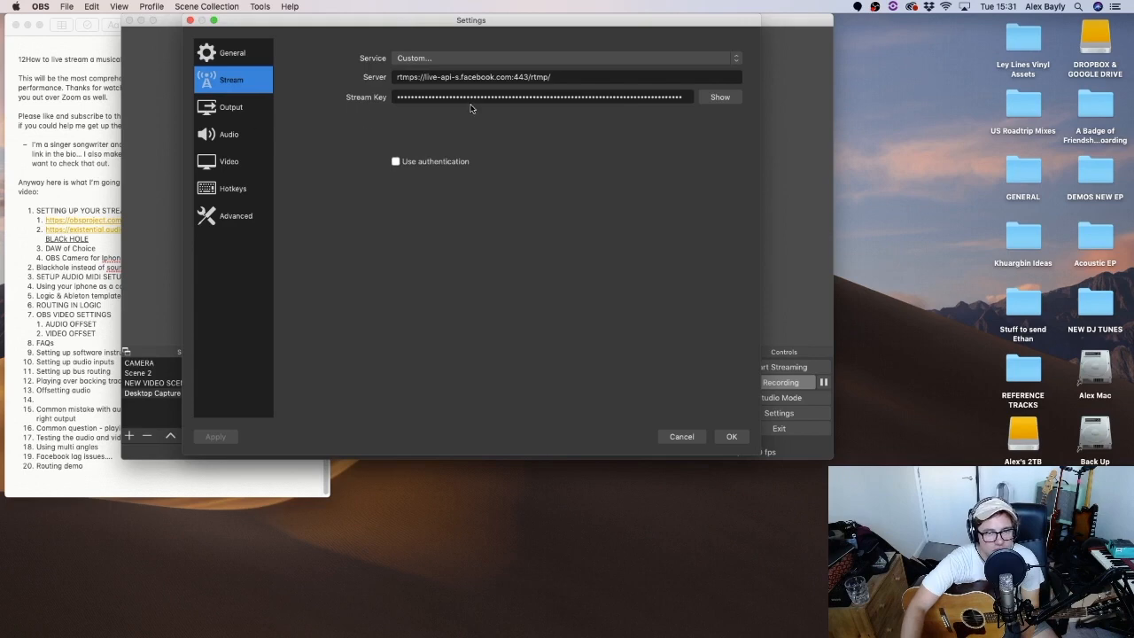
left_click(417, 57)
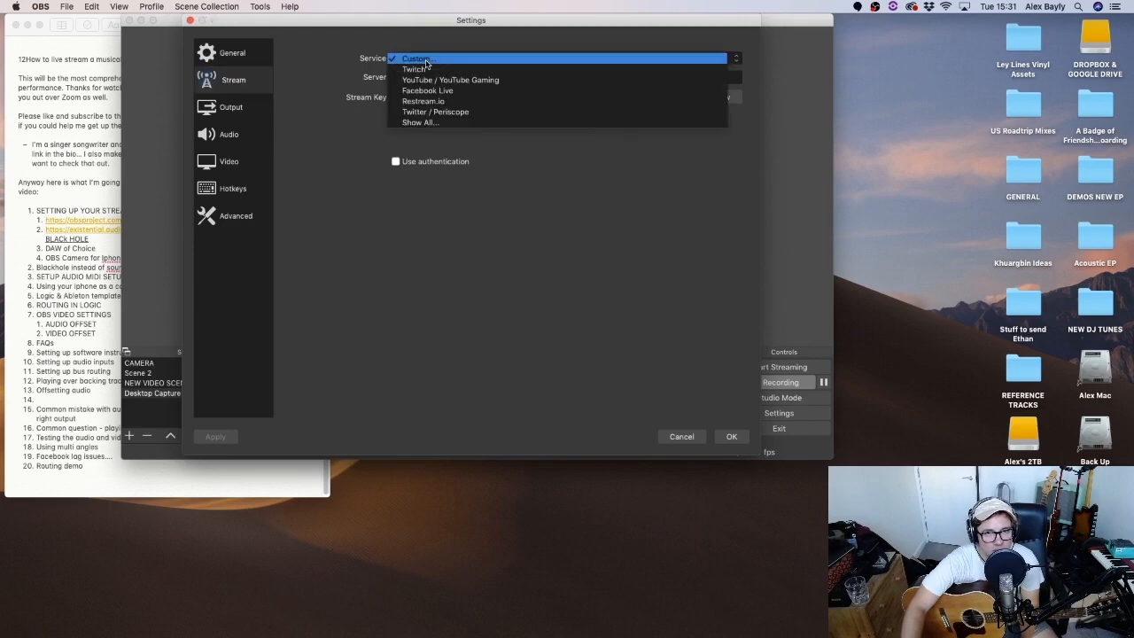
left_click(323, 95)
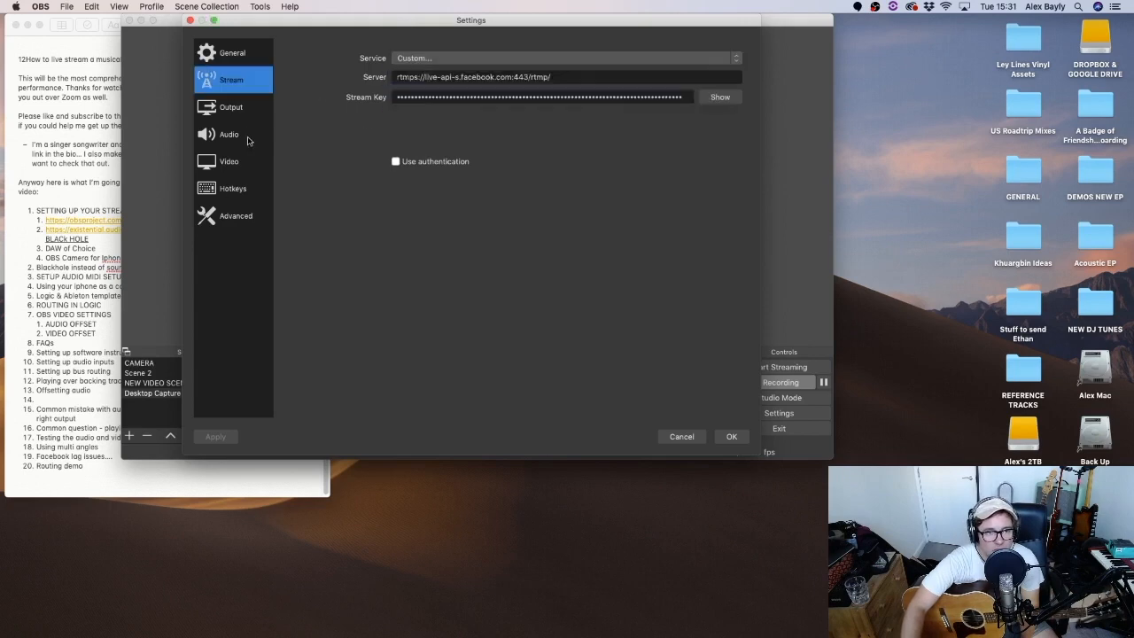
Review the Output, Audio and Video settings, including bitrates, sample rate and canvas resolution, and close the settings.
left_click(235, 108)
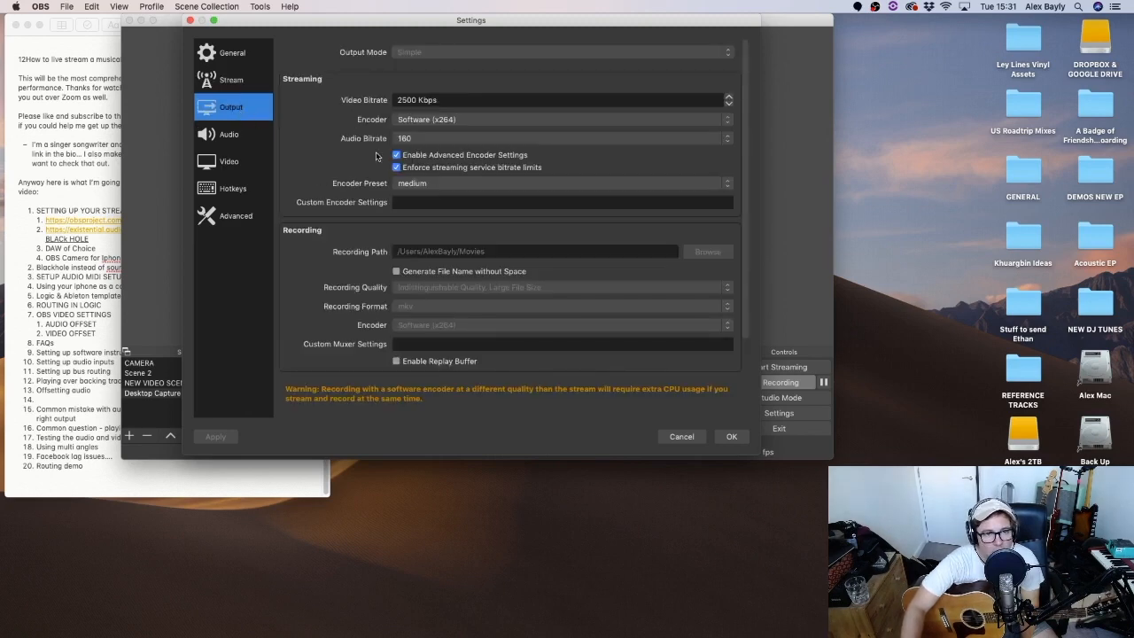
scroll(330, 174, "down", 3)
scroll(322, 191, "up", 3)
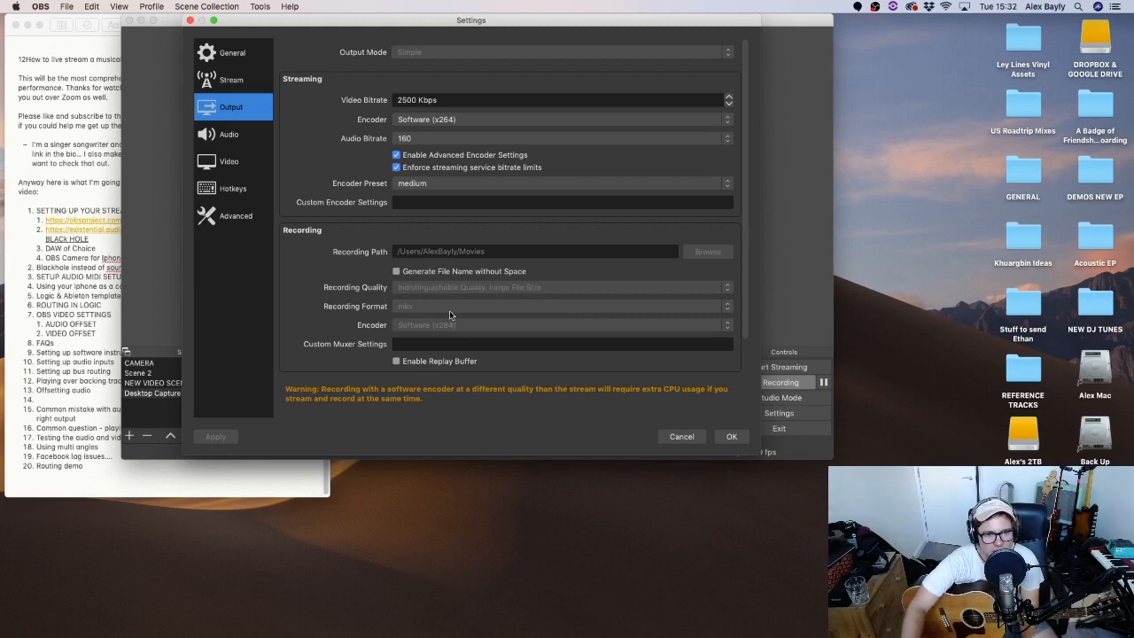
left_click(243, 144)
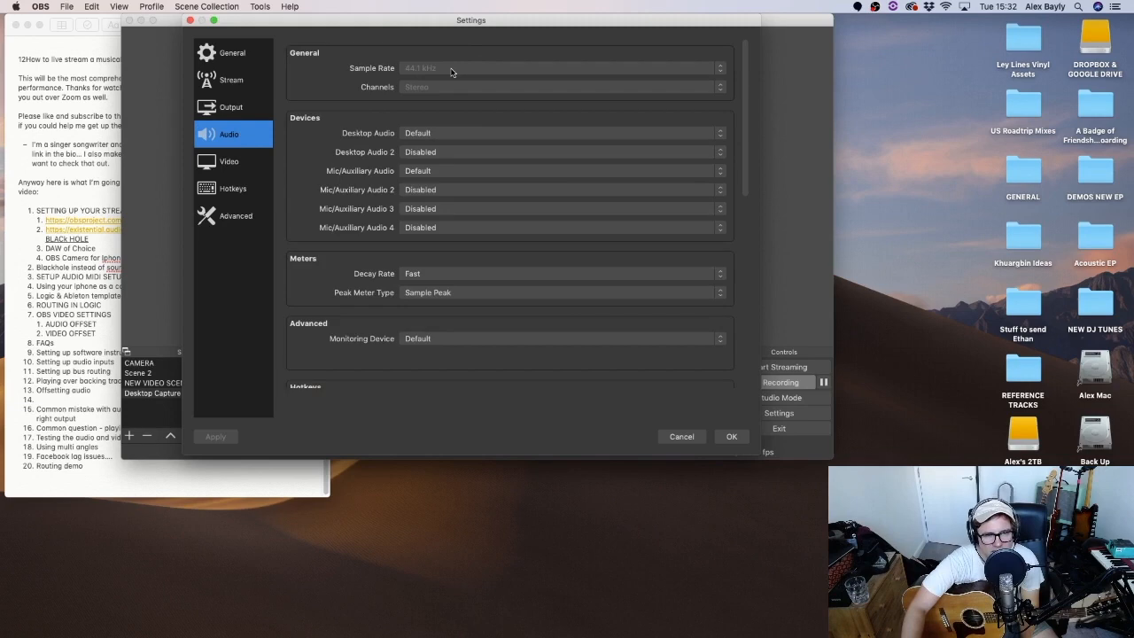
key("Down")
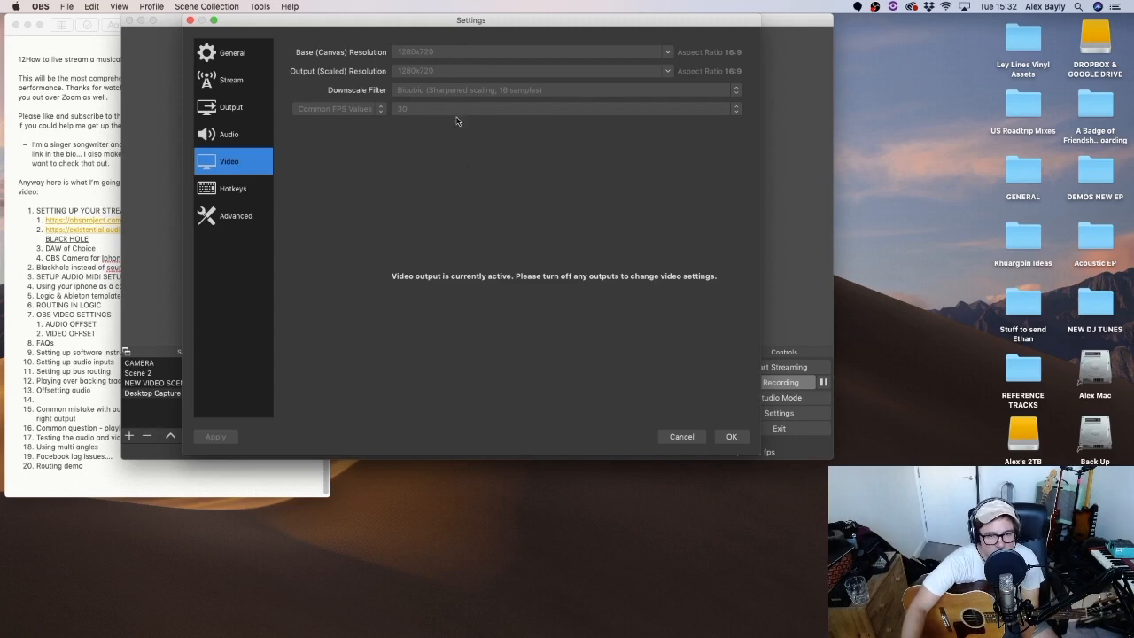
left_click(732, 436)
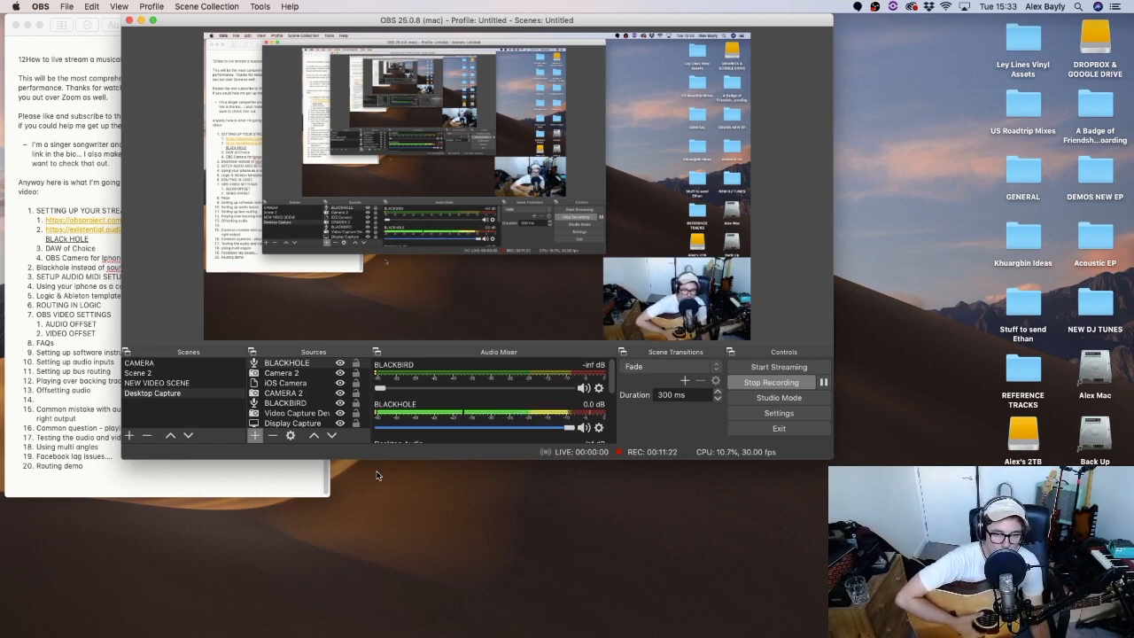
Move the OBS window off the desktop and switch to the OBS TEMPLATE project in Logic Pro X.
left_click(391, 246)
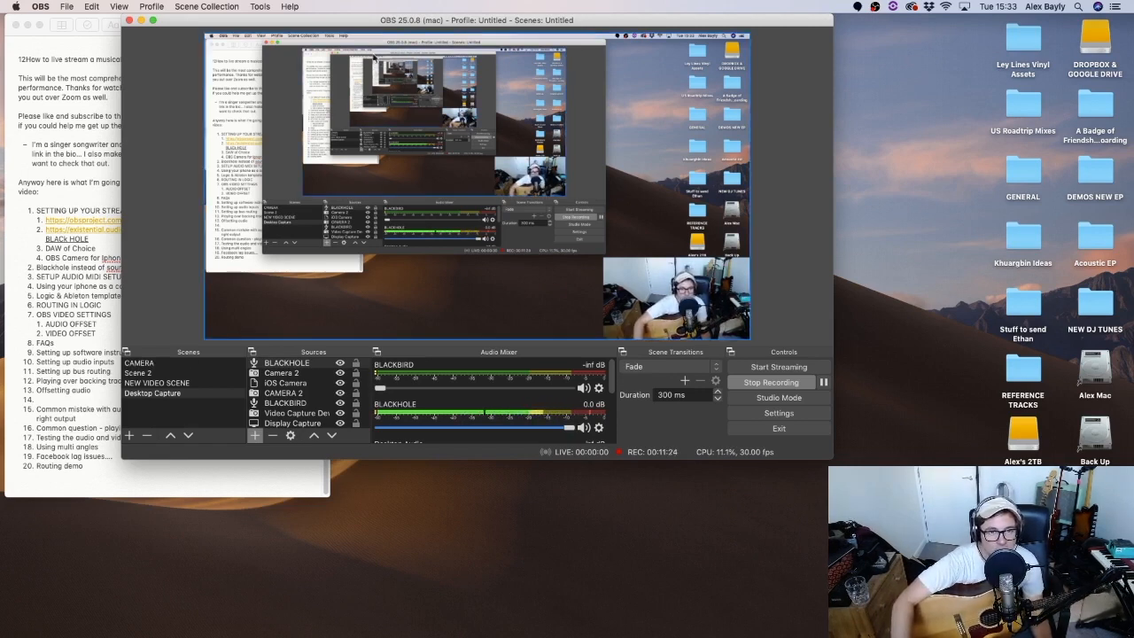
left_click_drag(479, 19, 1133, 27)
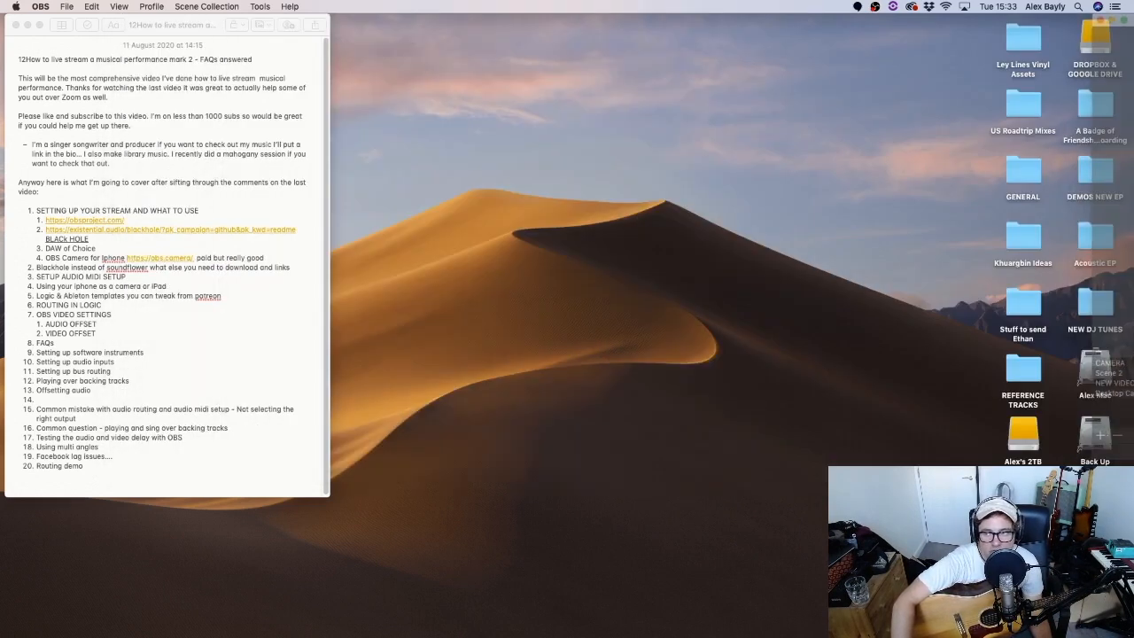
mouse_move(615, 629)
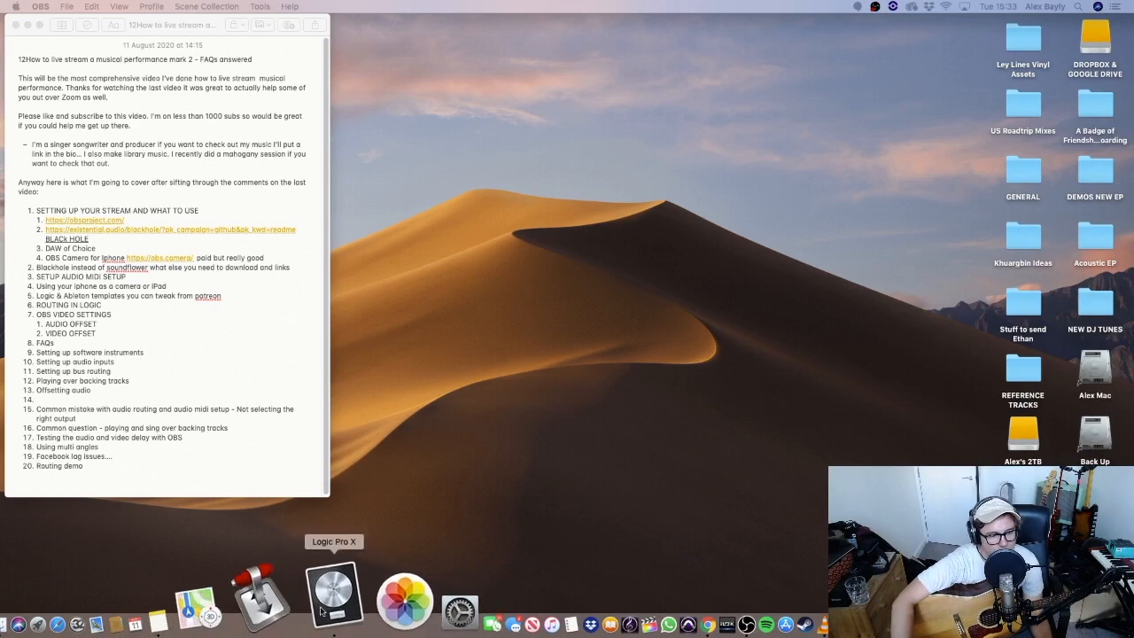
left_click(320, 608)
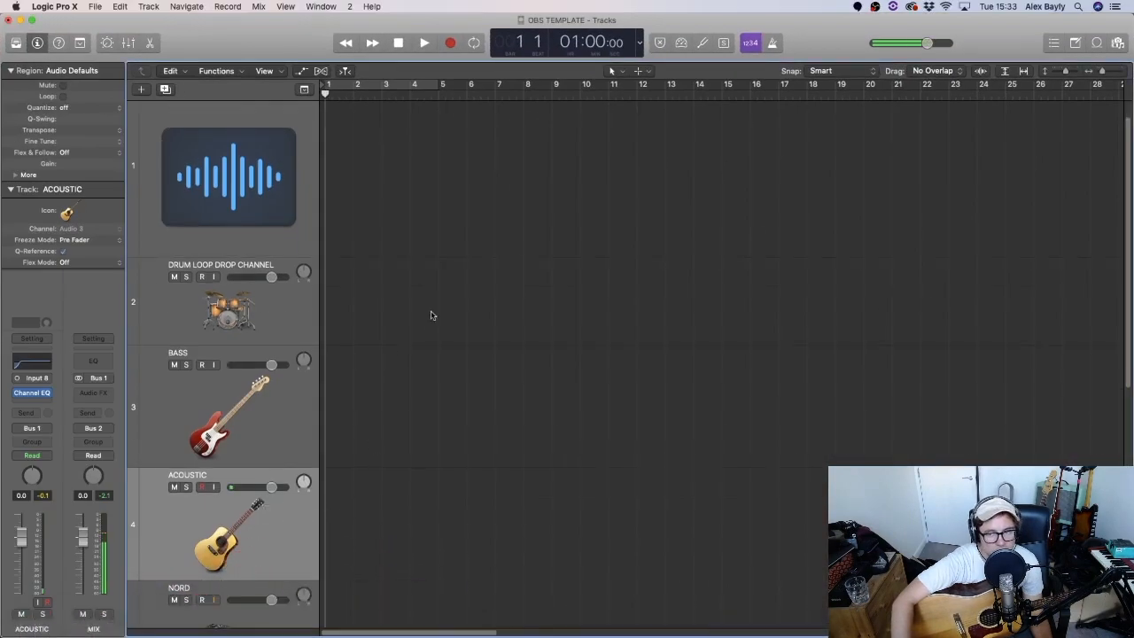
Show the project's mixer and open the Channel EQ on the ACOUSTIC channel.
left_click_drag(1067, 73, 1060, 76)
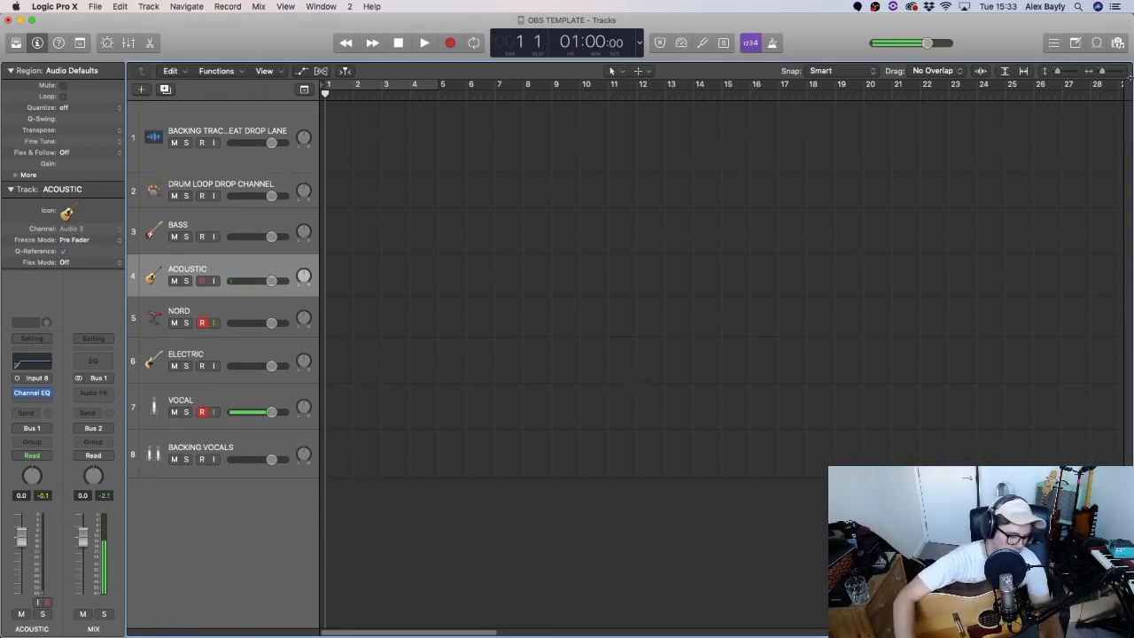
key("super+2")
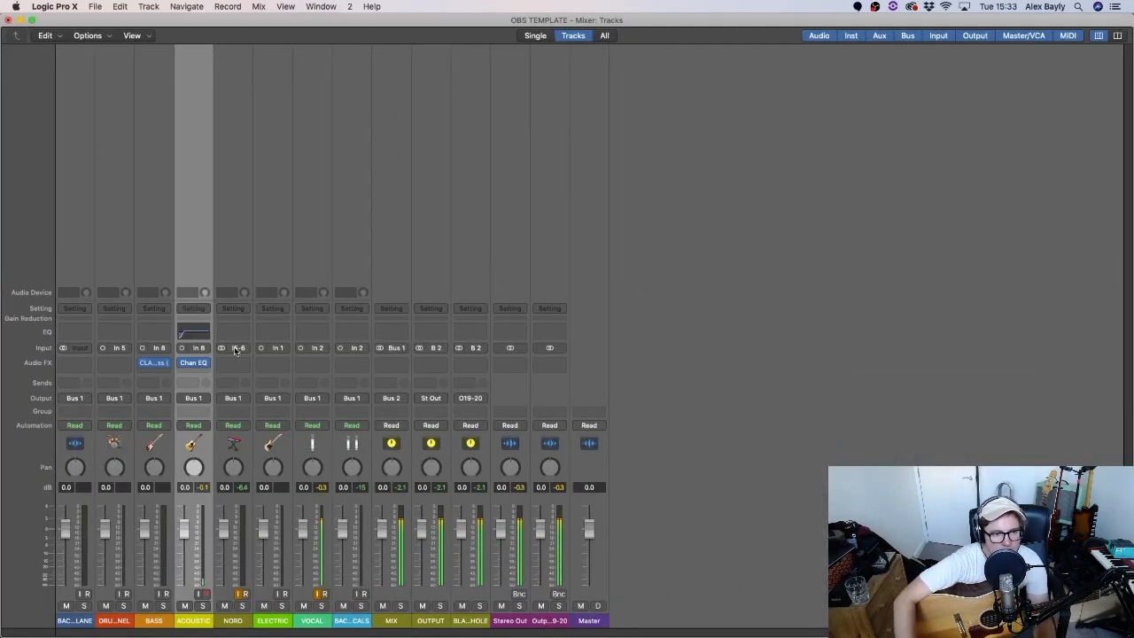
left_click(192, 330)
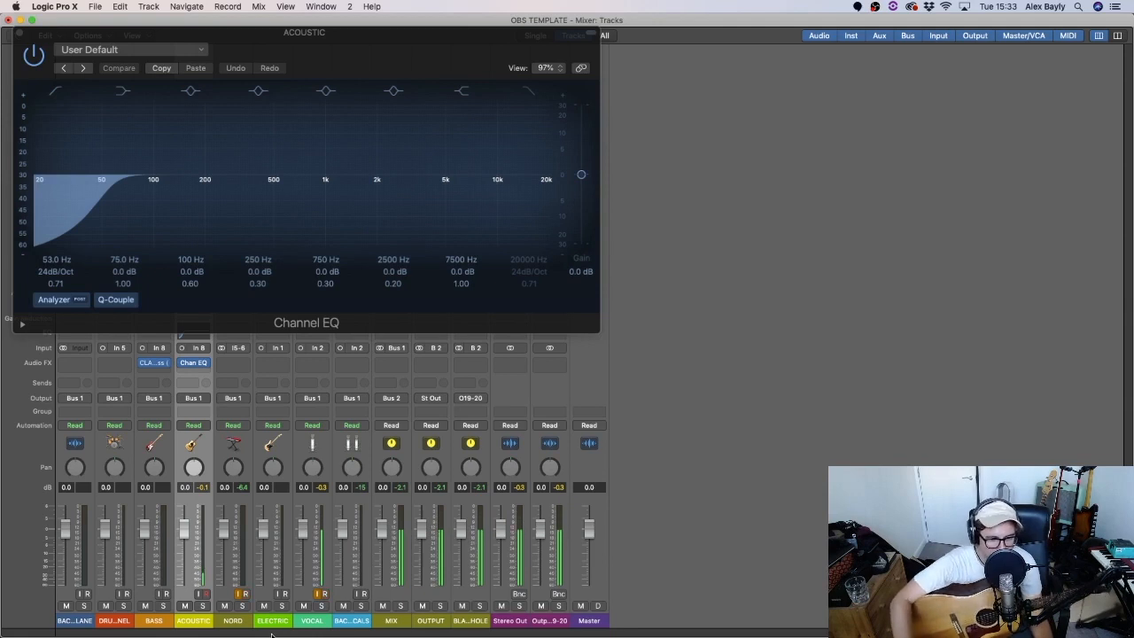
Insert a Compressor after the Channel EQ on the ACOUSTIC channel and load its Acoustic Guitar preset.
left_click(195, 362)
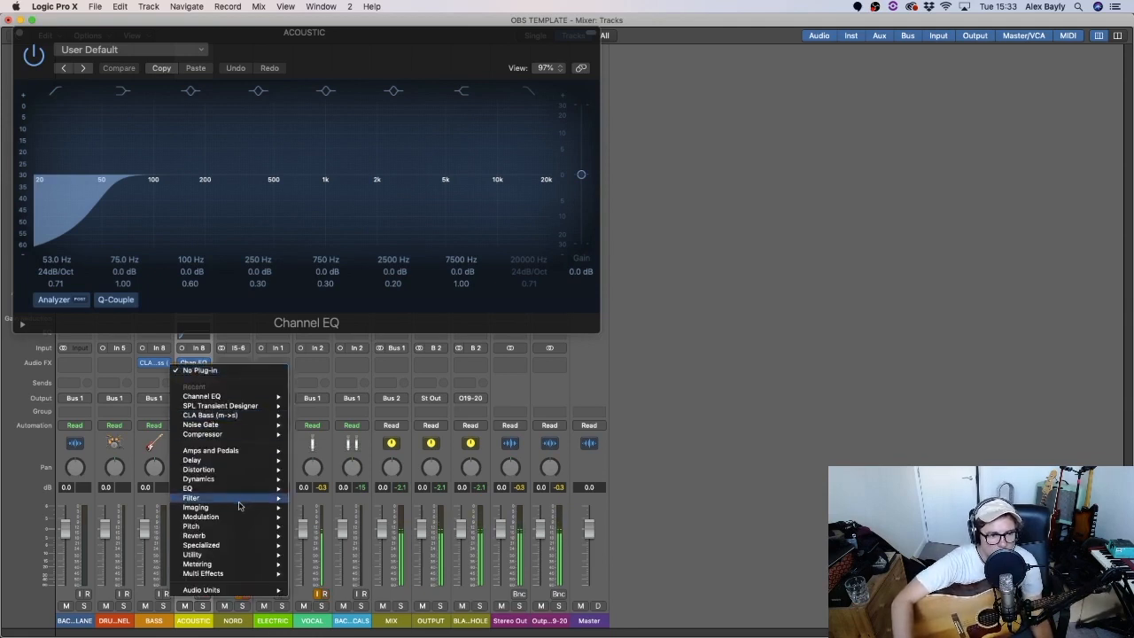
mouse_move(245, 482)
left_click(386, 530)
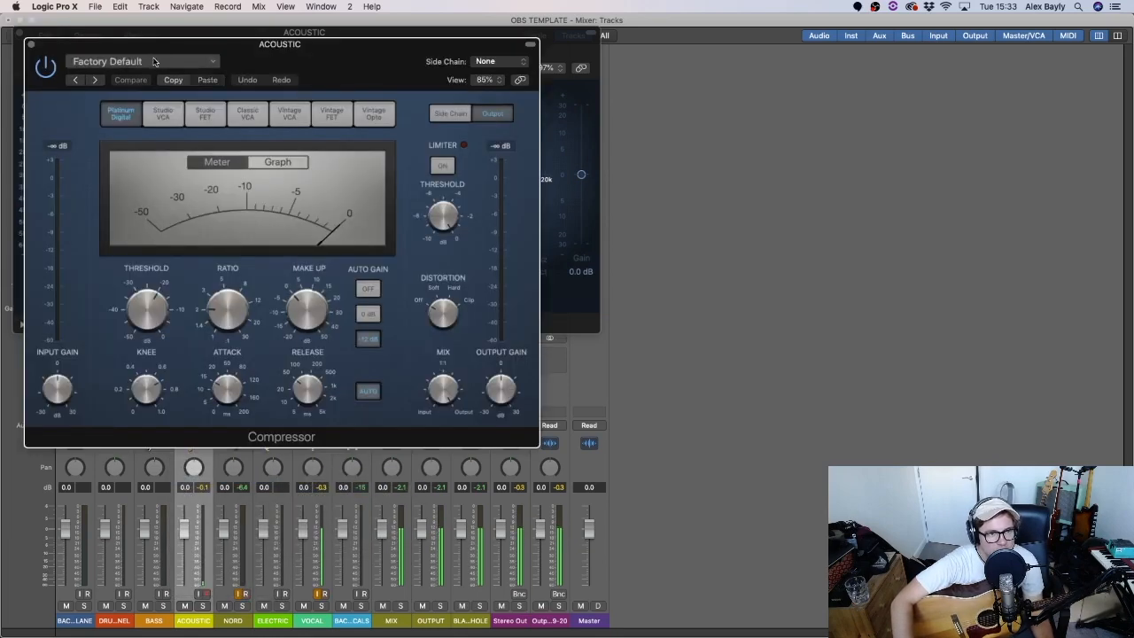
left_click(156, 62)
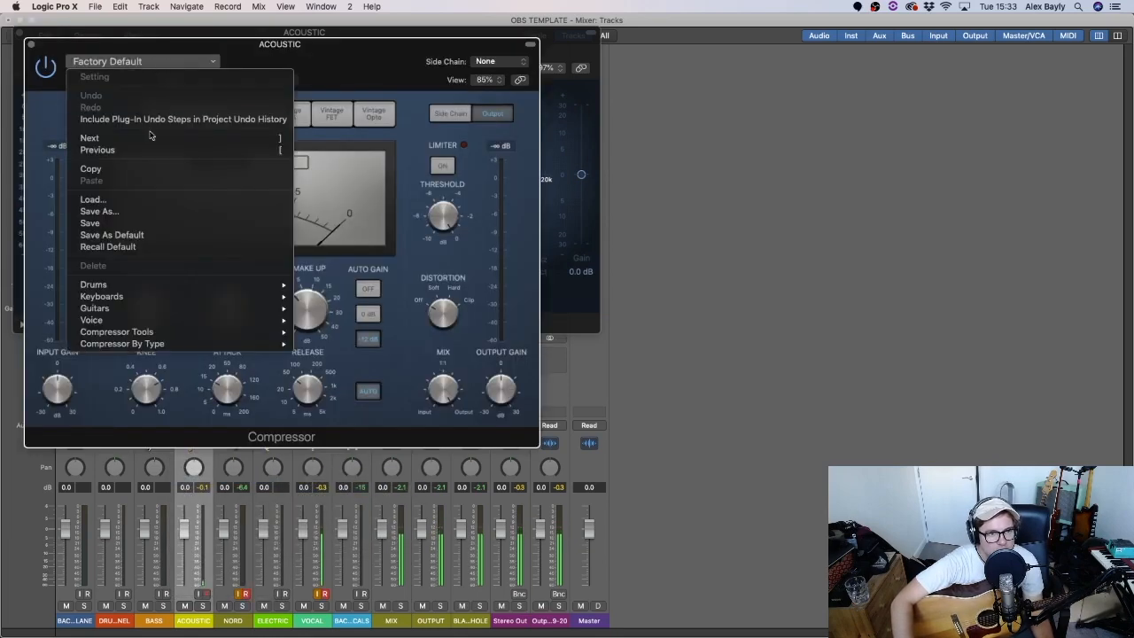
mouse_move(279, 308)
left_click(317, 311)
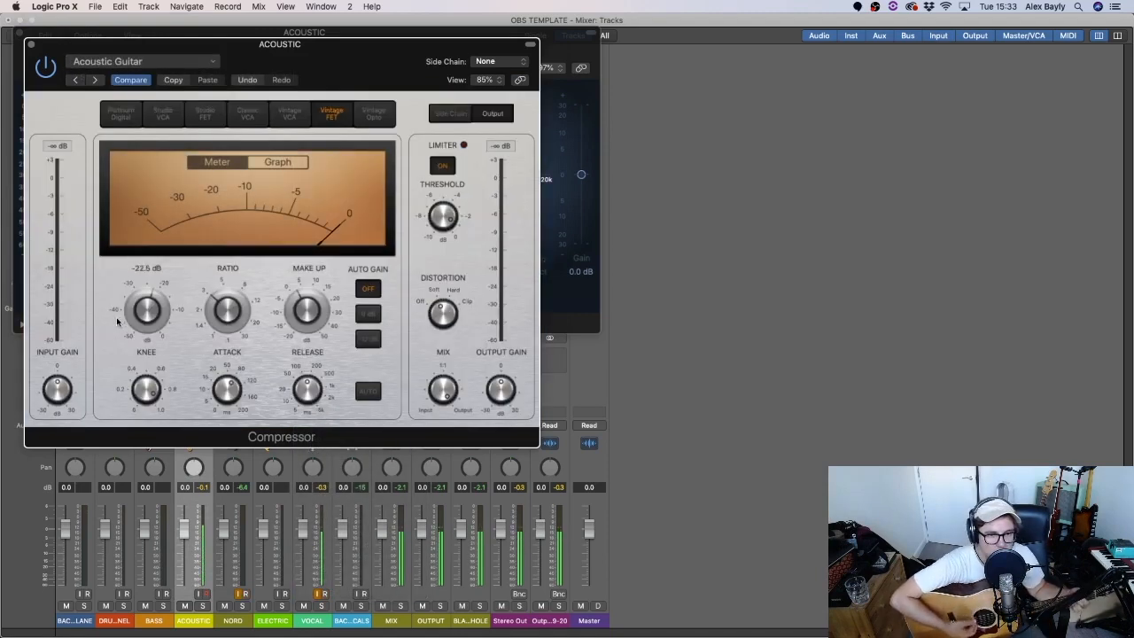
Set the Compressor threshold to -30 dB, enable input monitoring and recording on ACOUSTIC, and close the plug-in windows.
left_click_drag(150, 309, 145, 333)
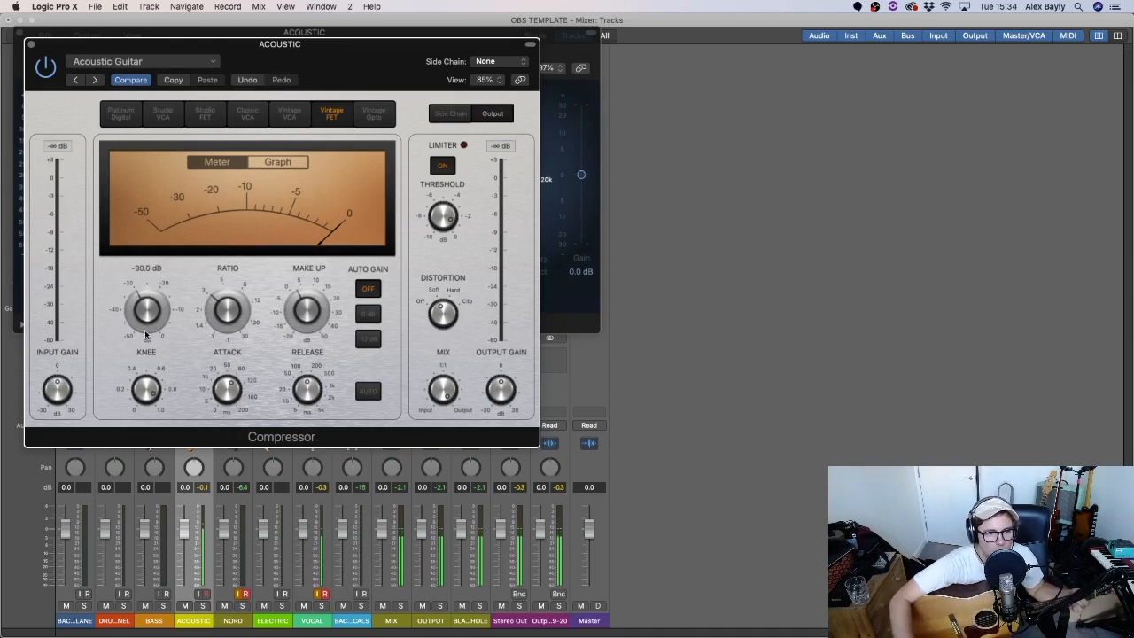
left_click(199, 594)
left_click(200, 594)
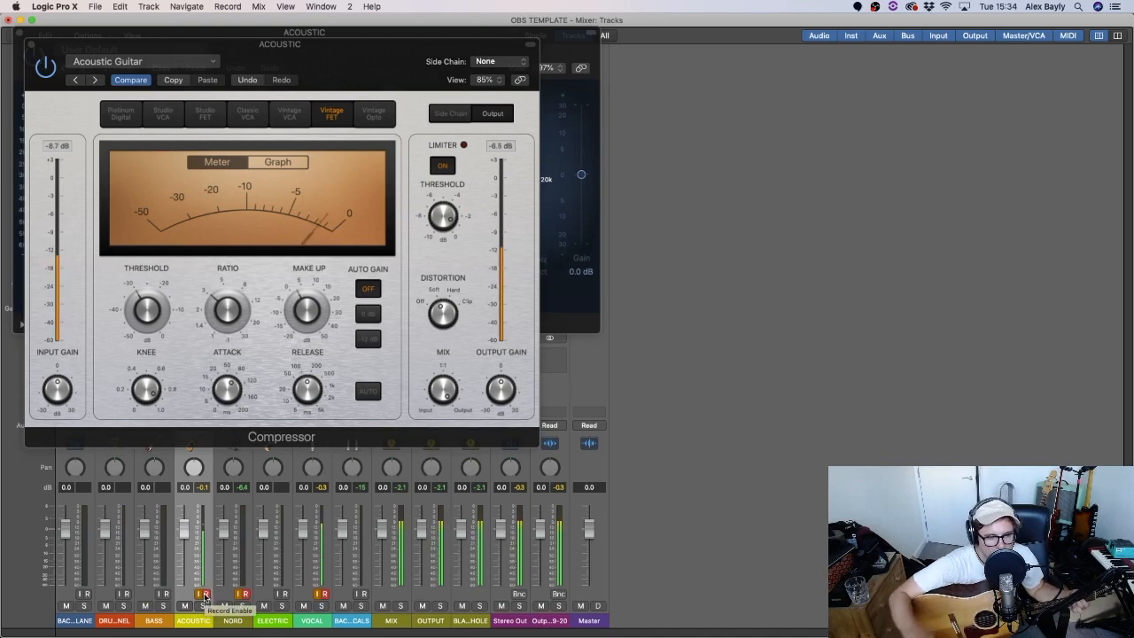
left_click(203, 594)
mouse_move(255, 372)
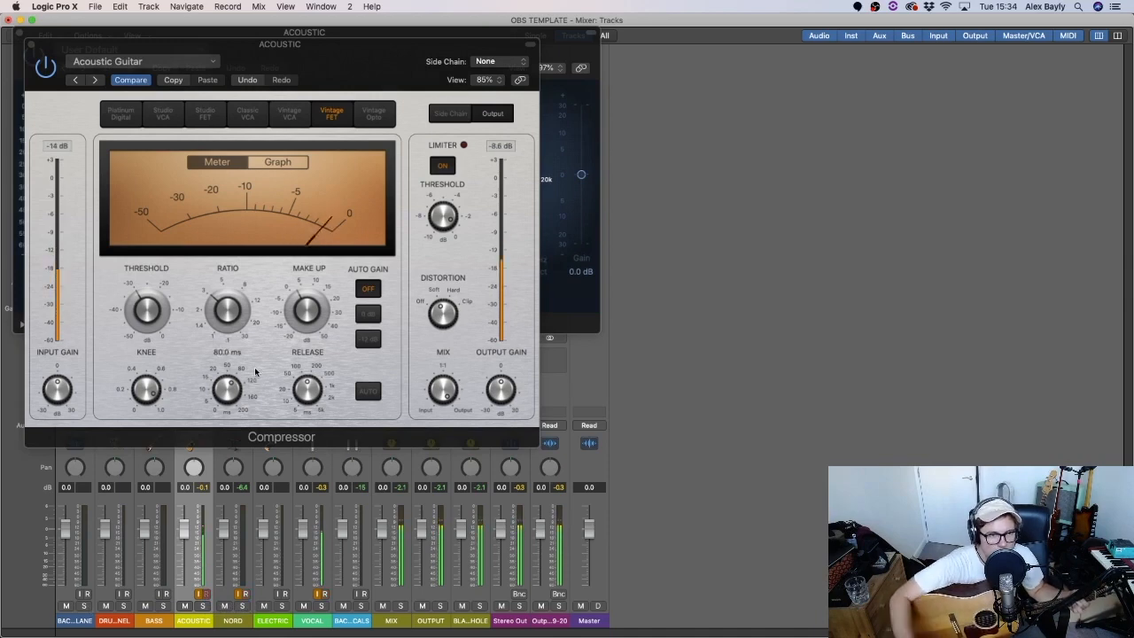
left_click(27, 41)
left_click(26, 40)
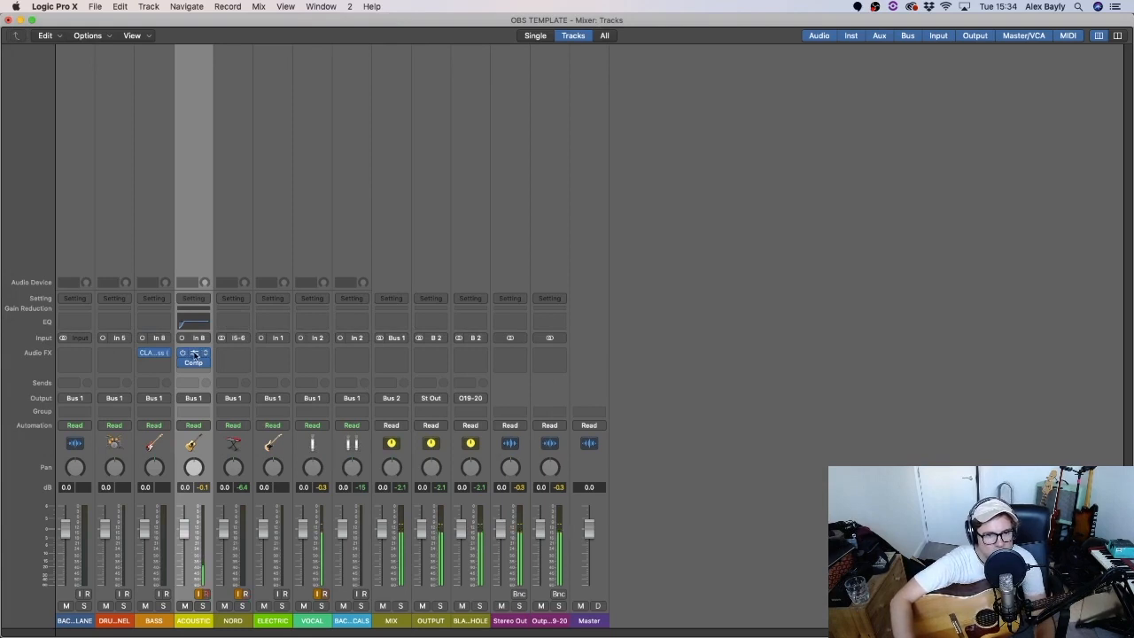
Copy the Channel EQ and Compressor from the ACOUSTIC channel to the VOCAL channel and check the copied Compressor.
left_click_drag(196, 355, 303, 366)
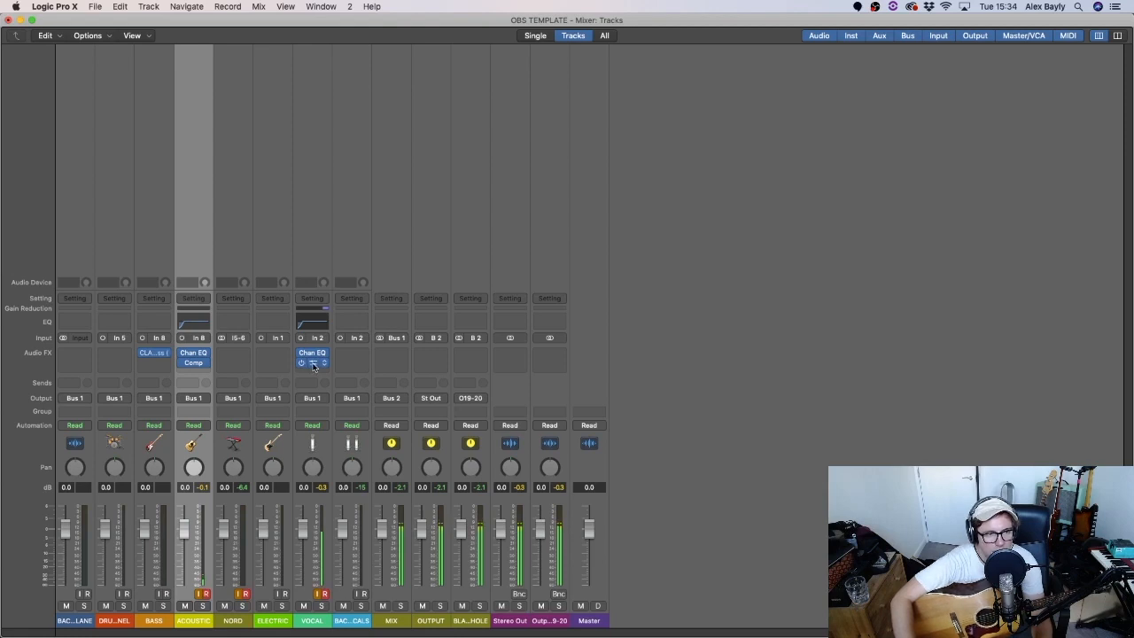
left_click(312, 366)
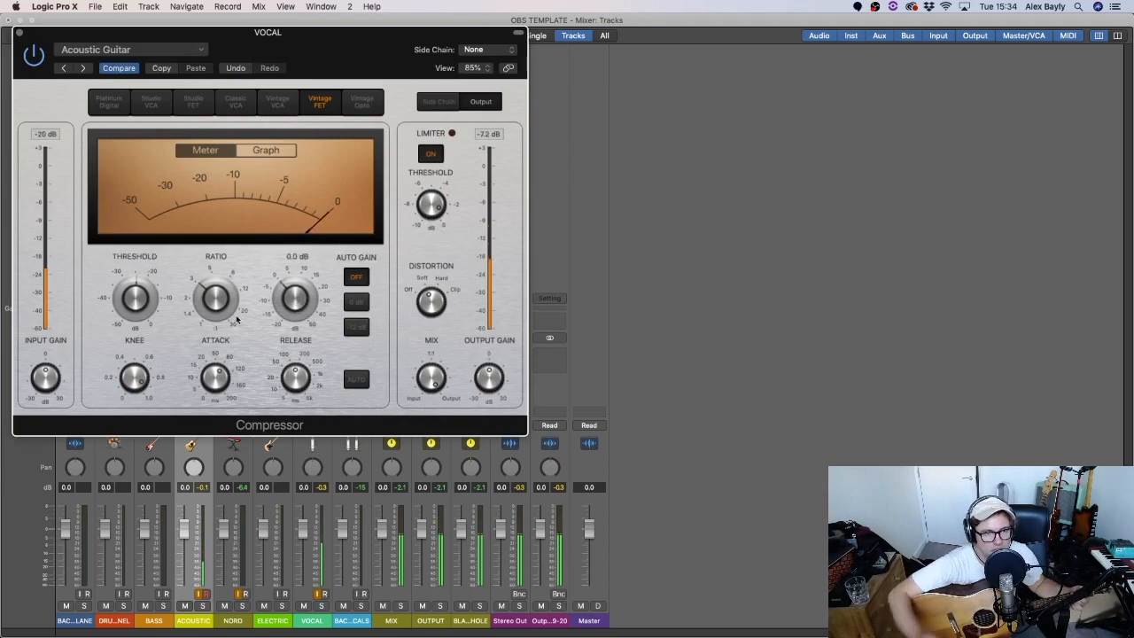
left_click(19, 33)
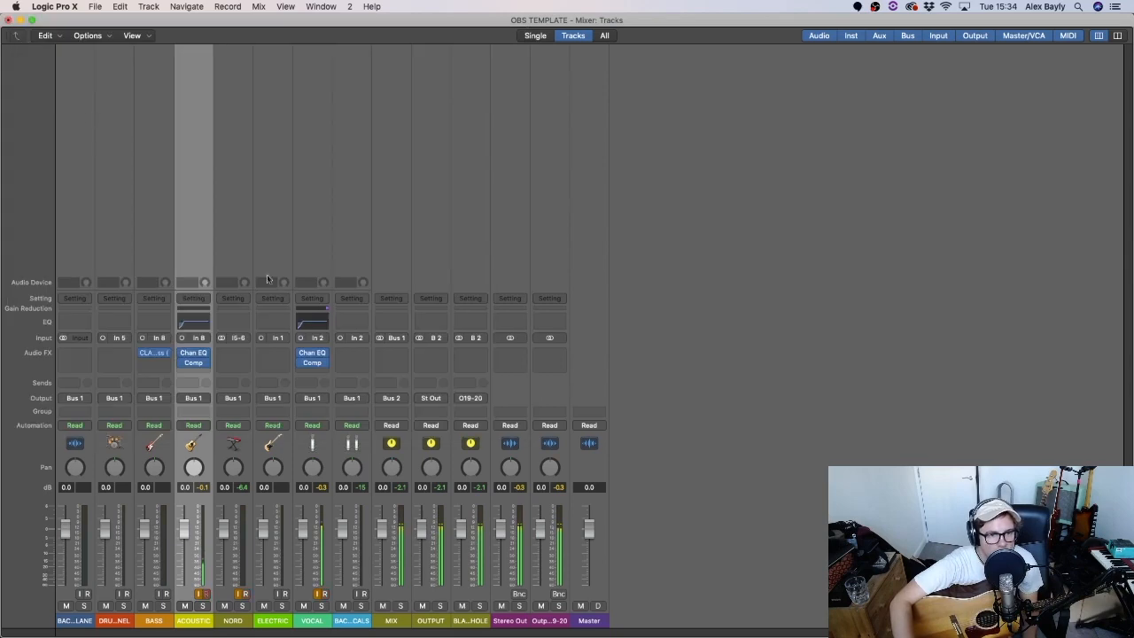
Add a Space Designer reverb below the Compressor on the VOCAL channel and set its wet level to -32 dB.
left_click(316, 374)
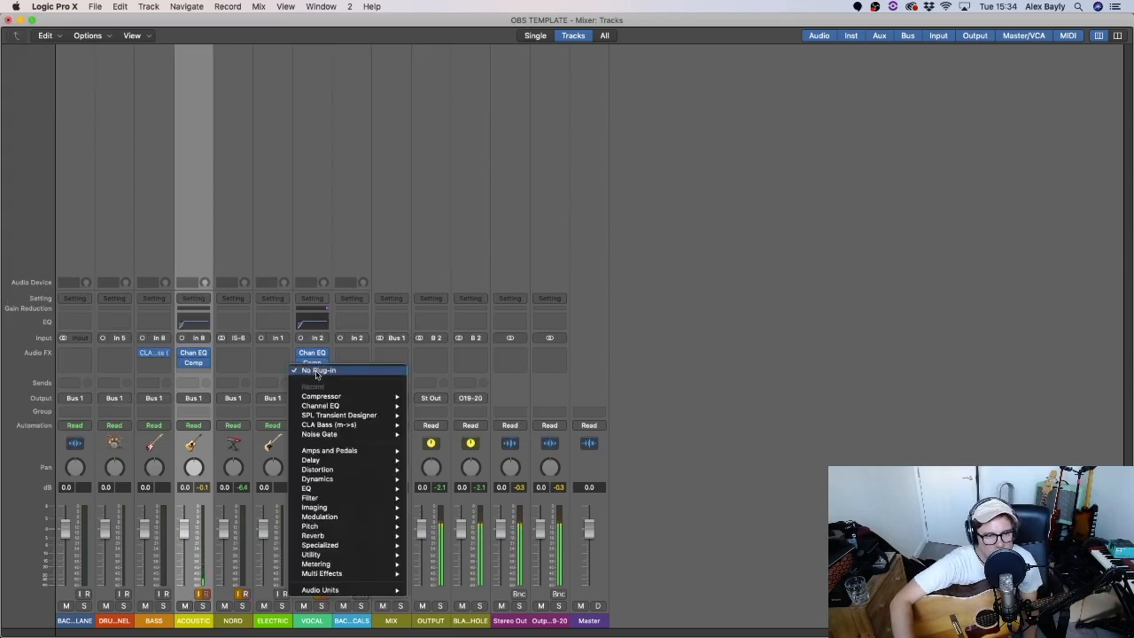
mouse_move(329, 536)
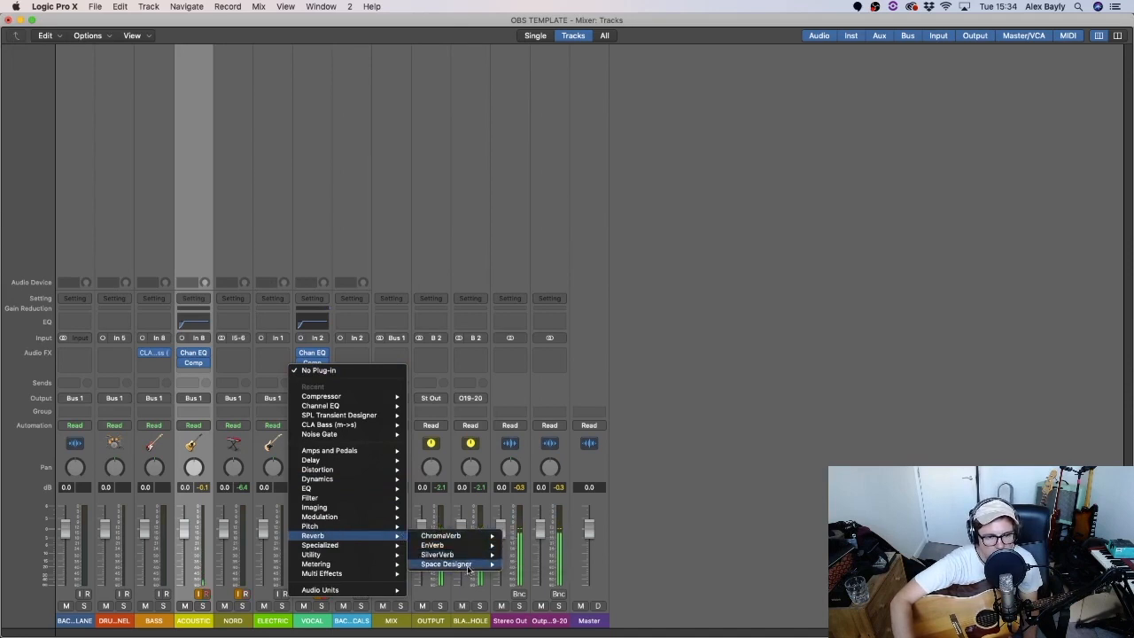
mouse_move(474, 565)
left_click(515, 575)
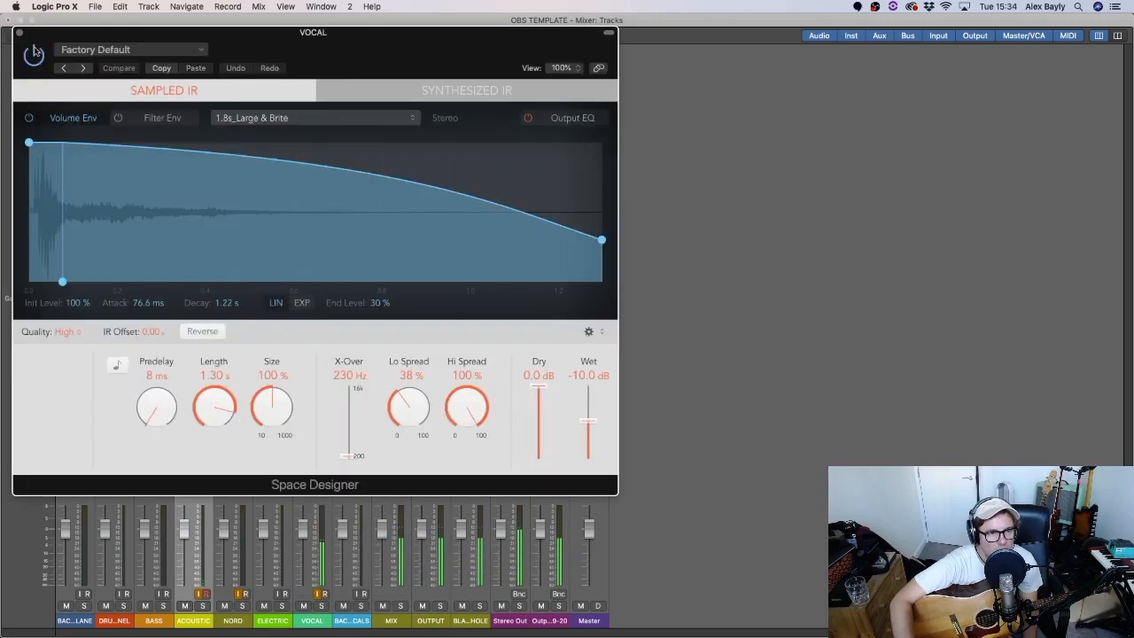
left_click_drag(587, 422, 582, 455)
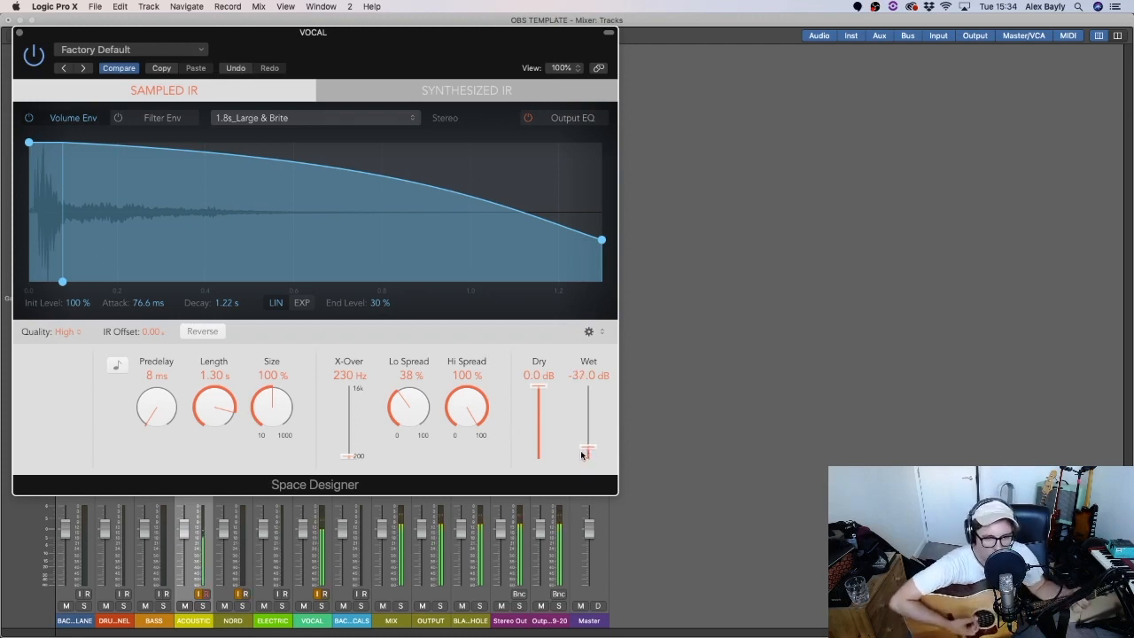
left_click_drag(588, 452, 590, 449)
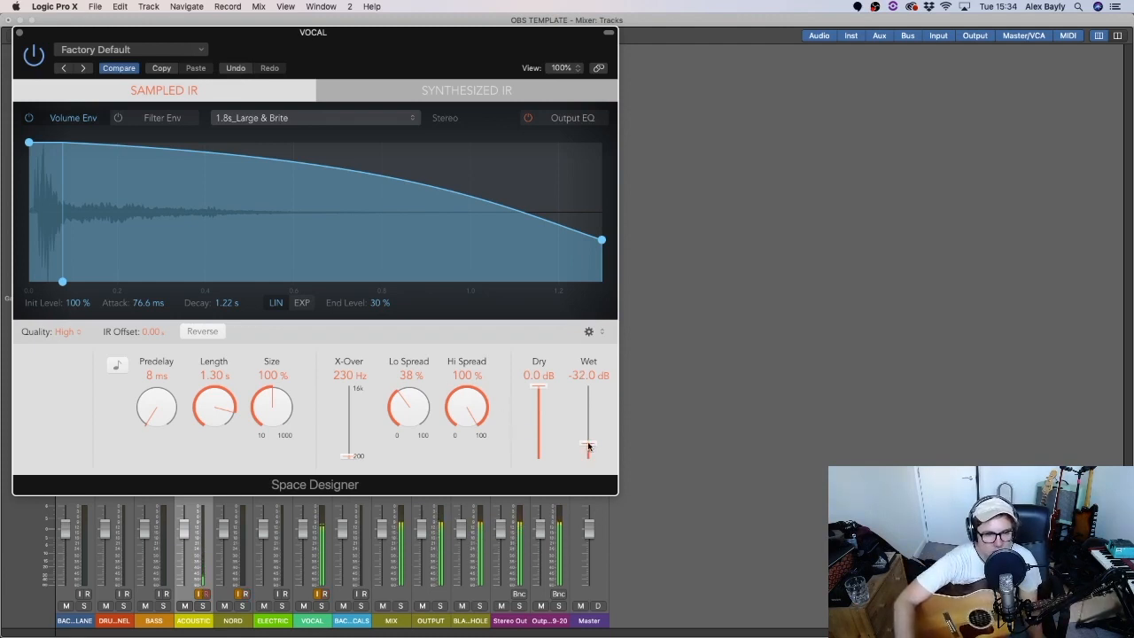
left_click(19, 32)
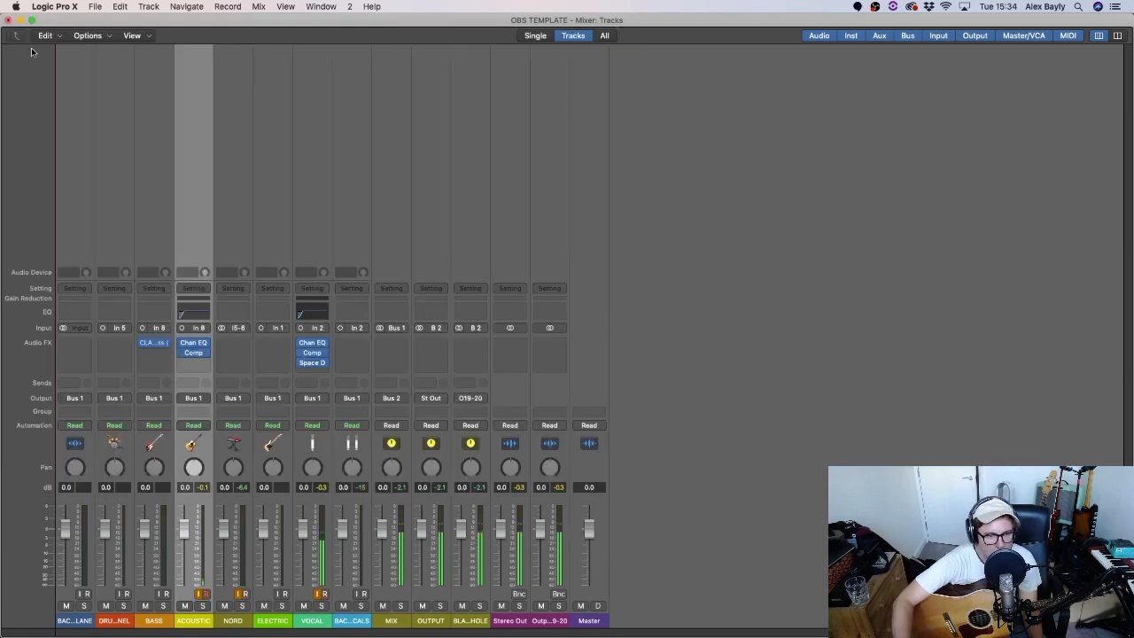
Insert a stereo Limiter on the MIX channel.
left_click(388, 344)
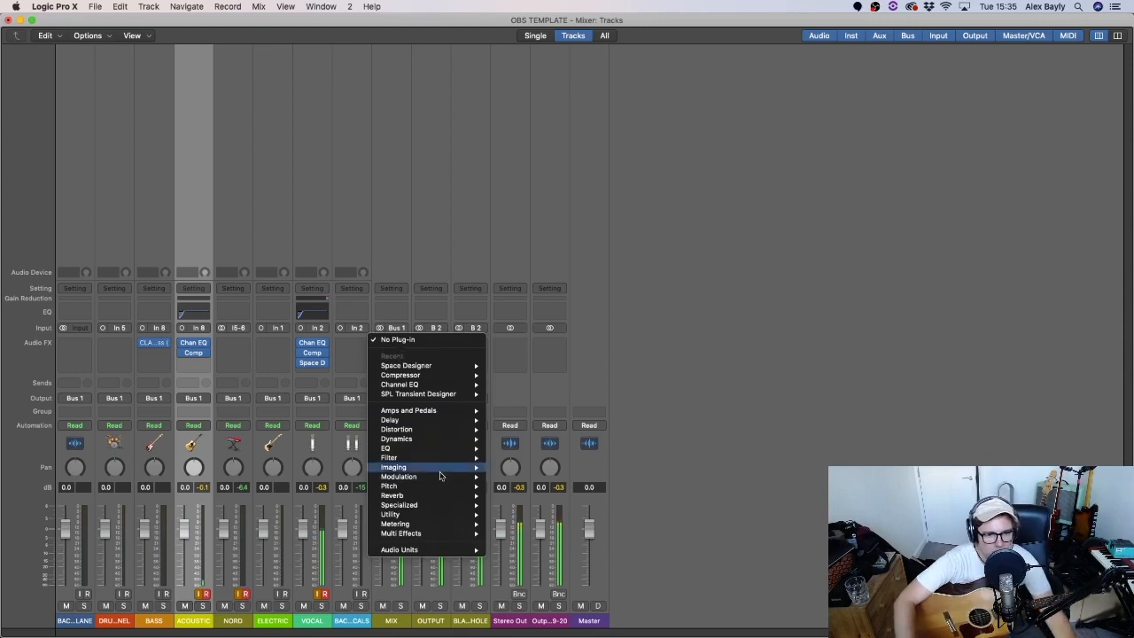
mouse_move(453, 550)
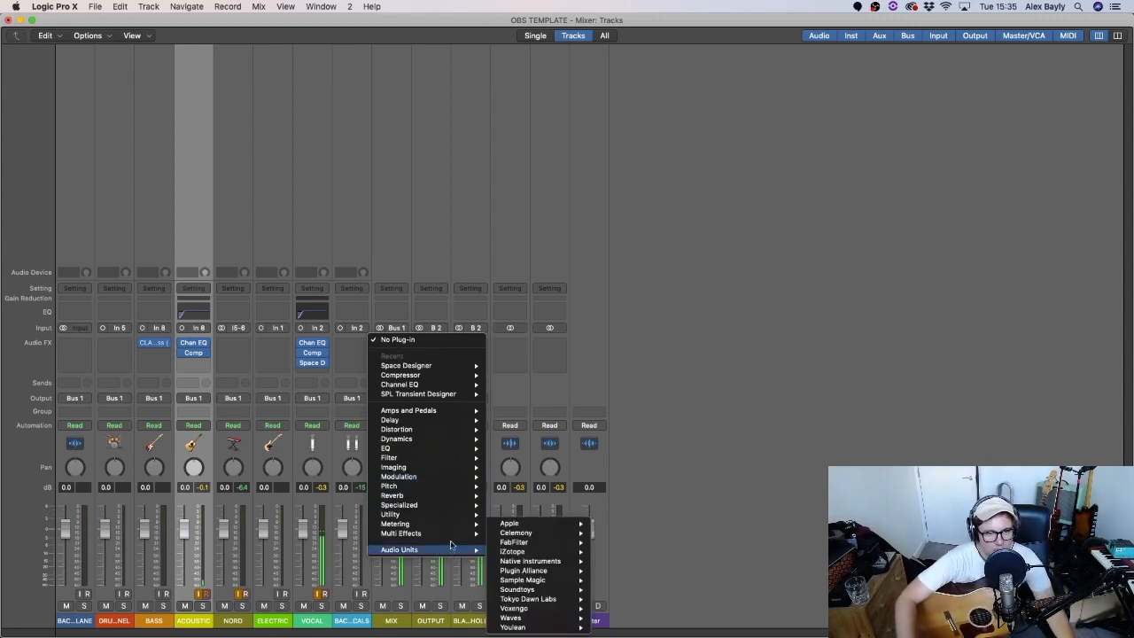
mouse_move(443, 439)
mouse_move(542, 488)
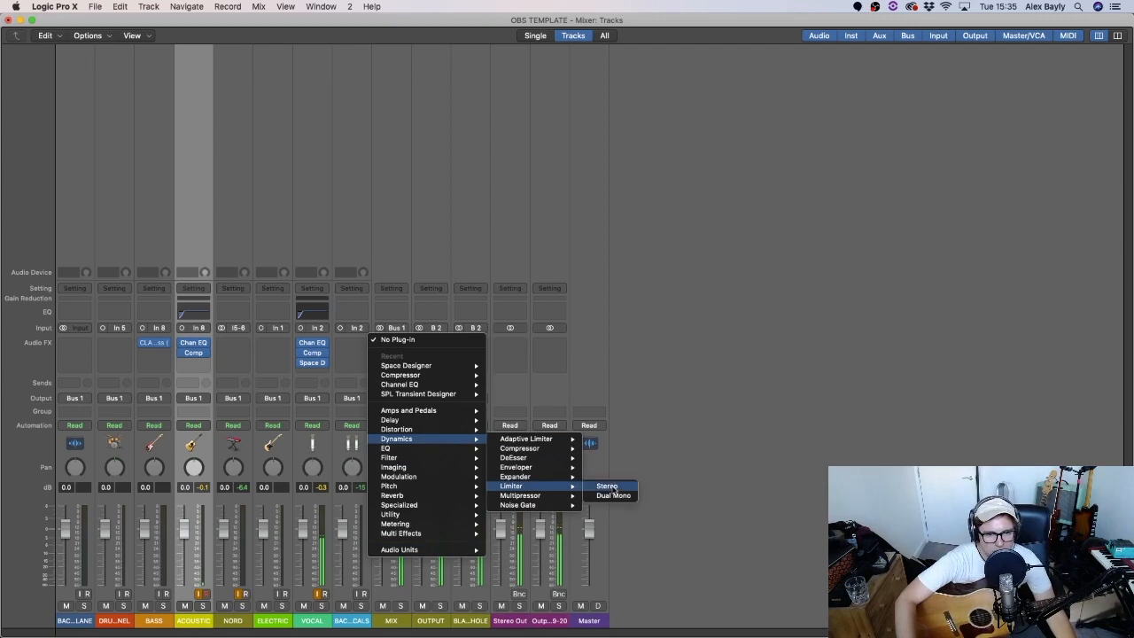
left_click(609, 488)
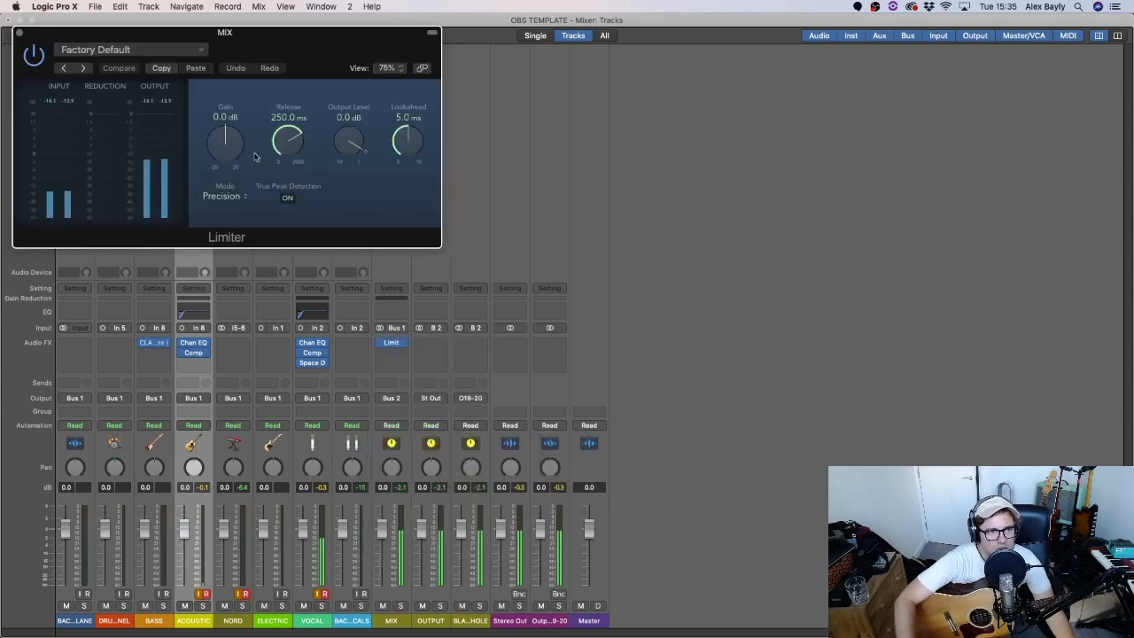
Raise the MIX Limiter's gain to +5.5 dB and check the BLACKHOLE audio level in OBS.
mouse_move(231, 150)
left_mouse_down()
mouse_move(226, 117)
mouse_move(230, 130)
left_mouse_up()
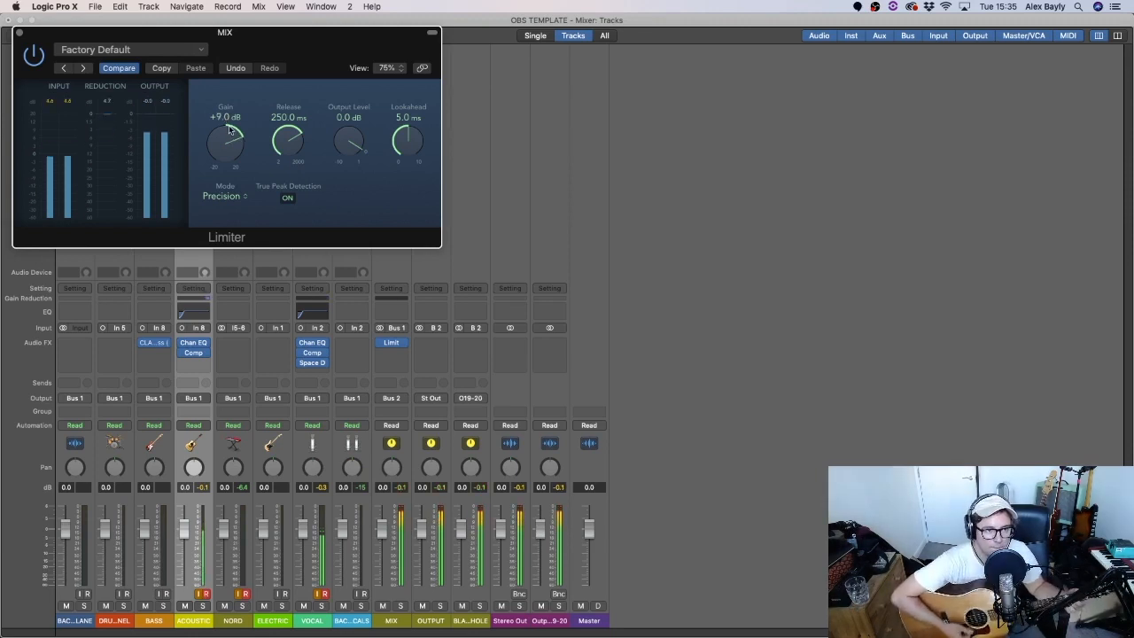
left_click_drag(230, 130, 217, 144)
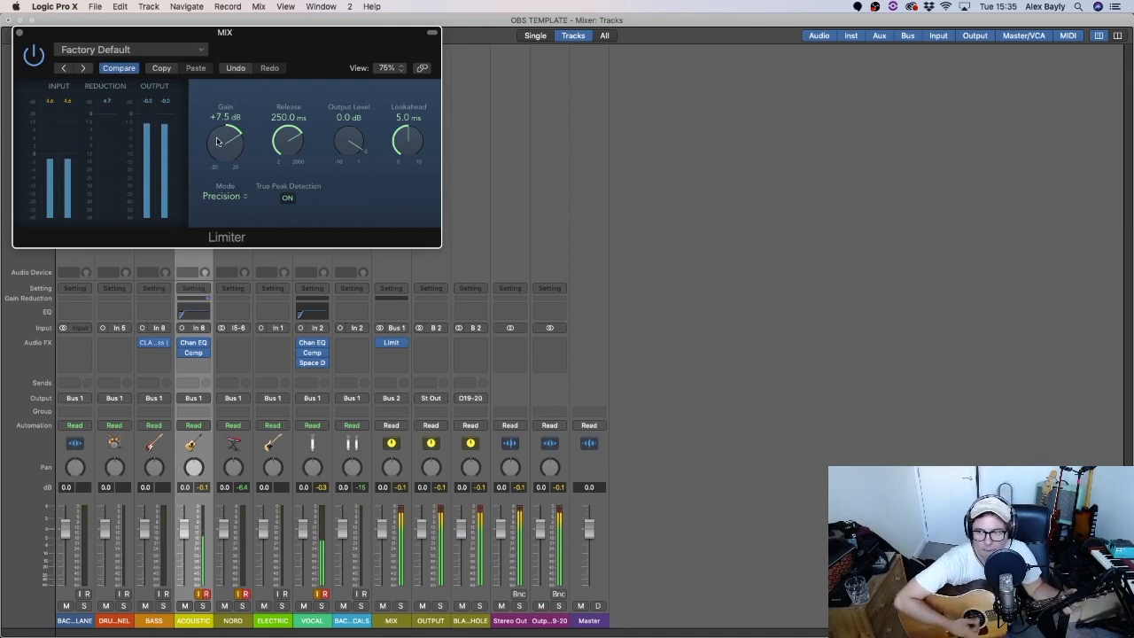
left_click_drag(217, 142, 236, 158)
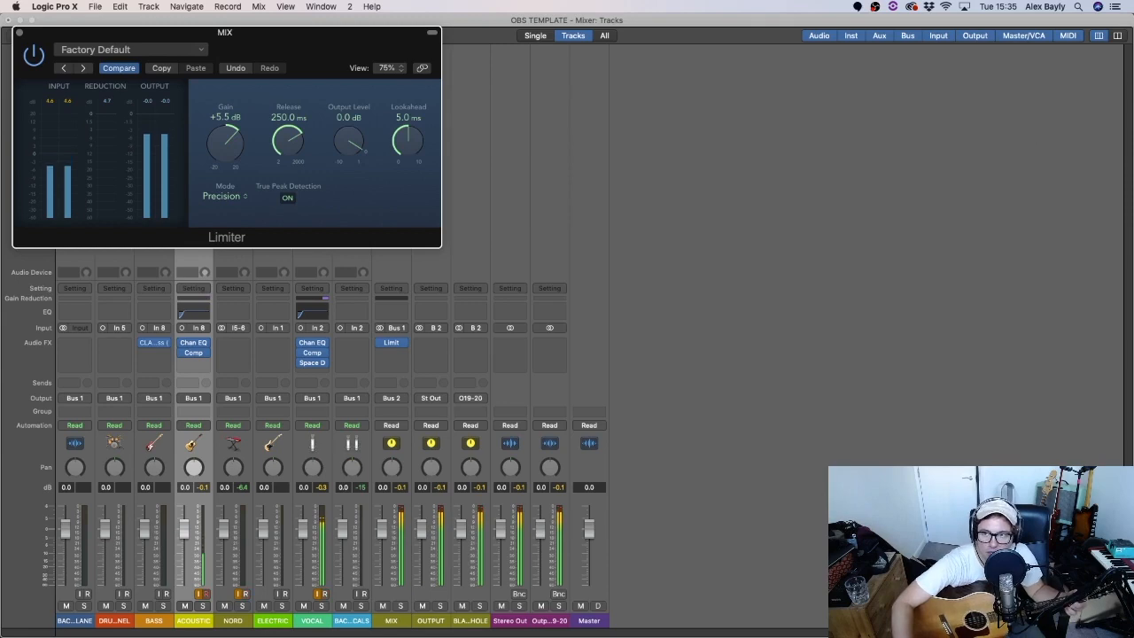
key("super+Tab")
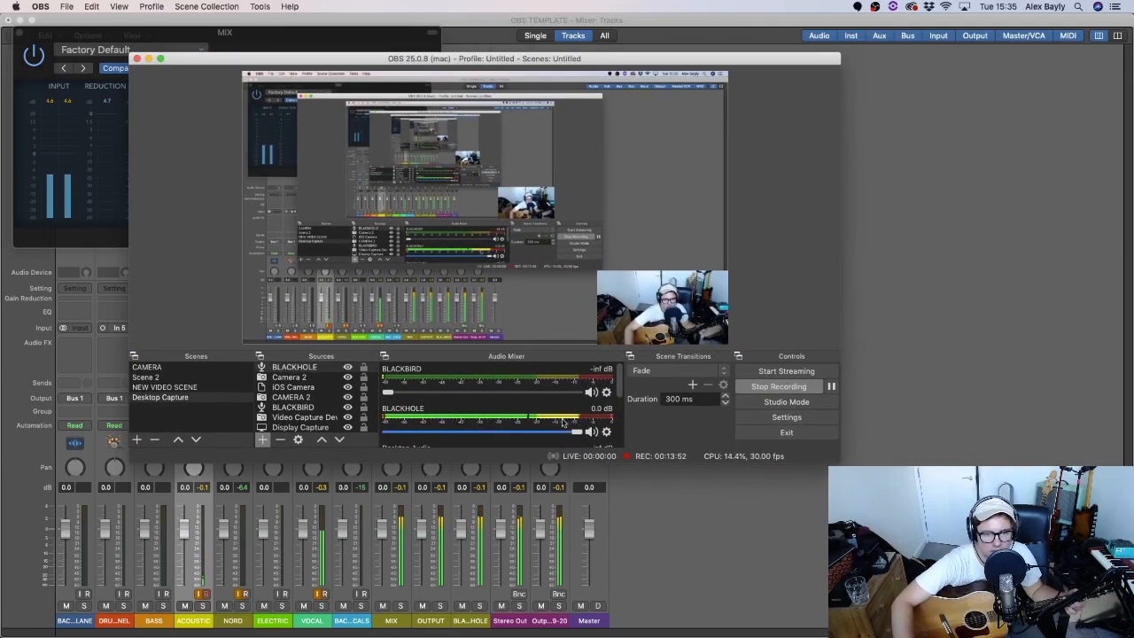
key("super+m")
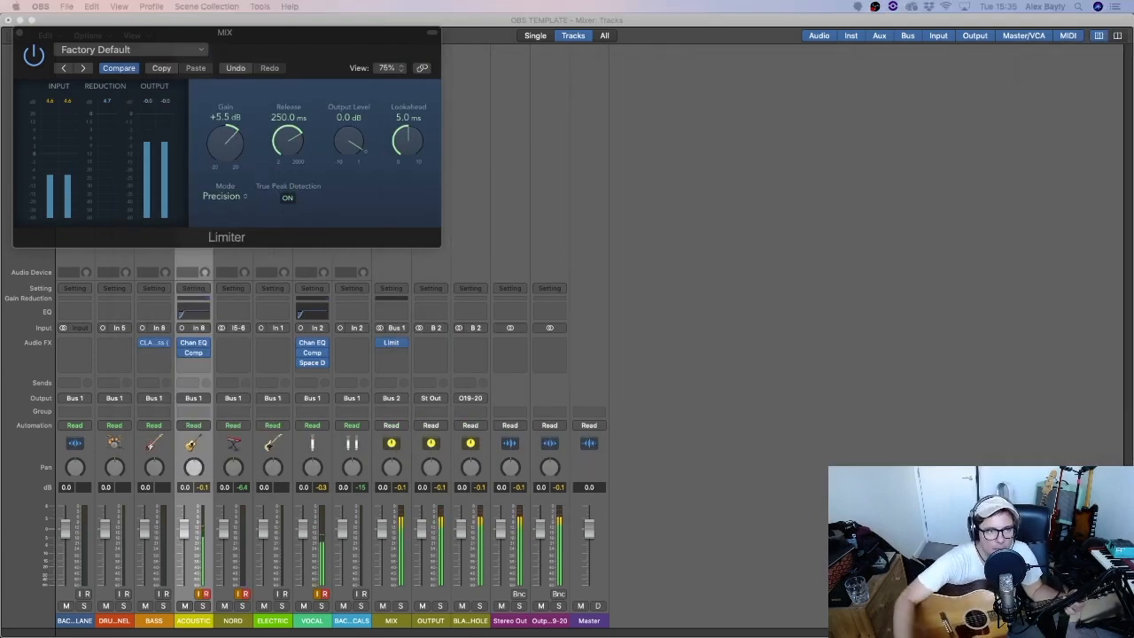
Set the MIX Limiter's gain to +5.0 dB and balance the faders at -5.5 dB for ACOUSTIC and -2.8 dB for VOCAL.
left_click_drag(238, 153, 238, 159)
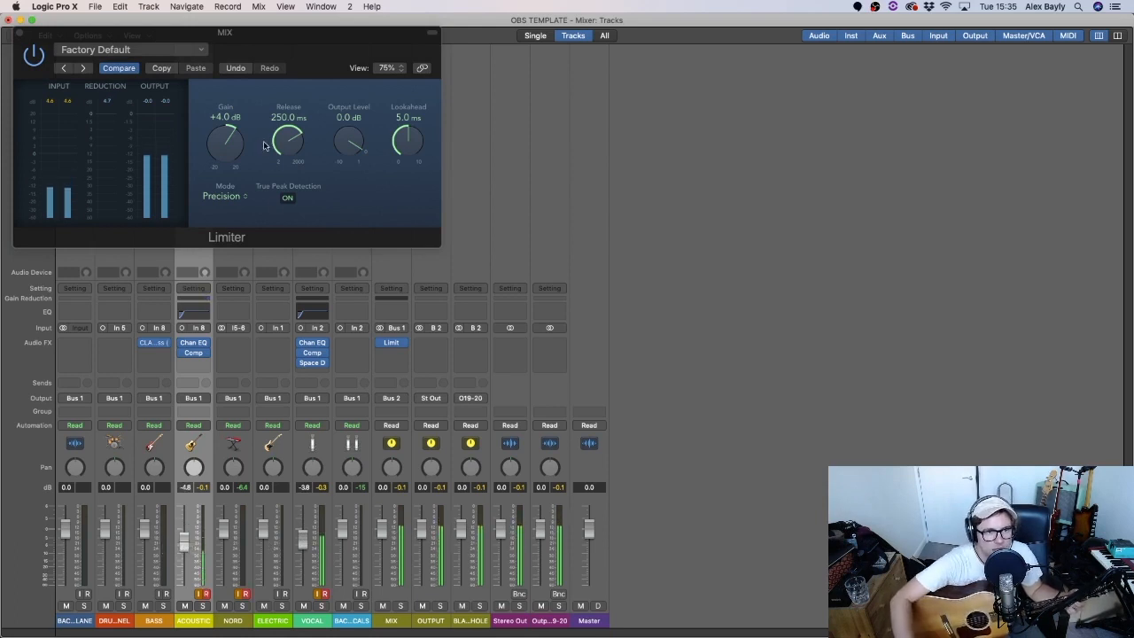
left_click_drag(233, 140, 232, 133)
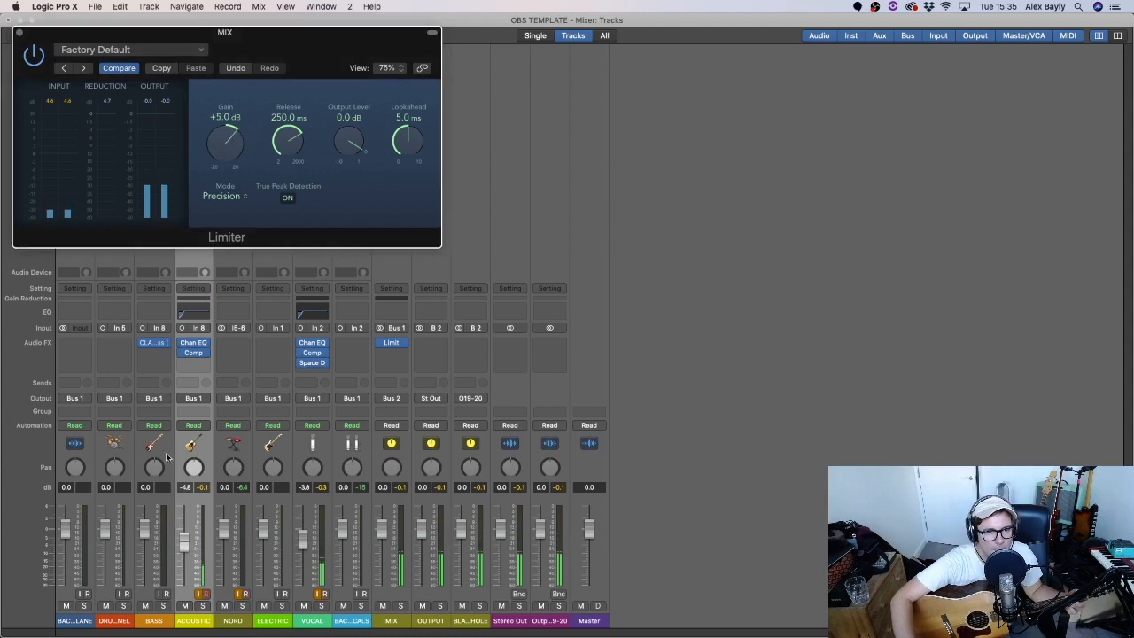
left_click_drag(186, 563, 187, 574)
left_click_drag(291, 547, 291, 538)
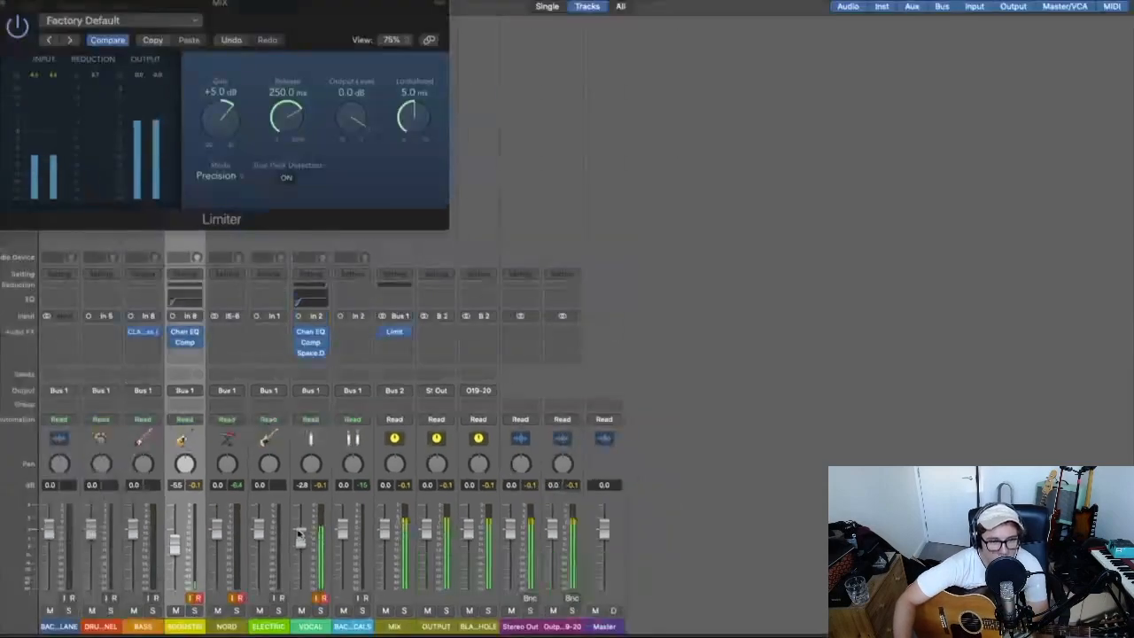
Review the Channel EQ and Compressor on the VOCAL channel.
left_click(310, 335)
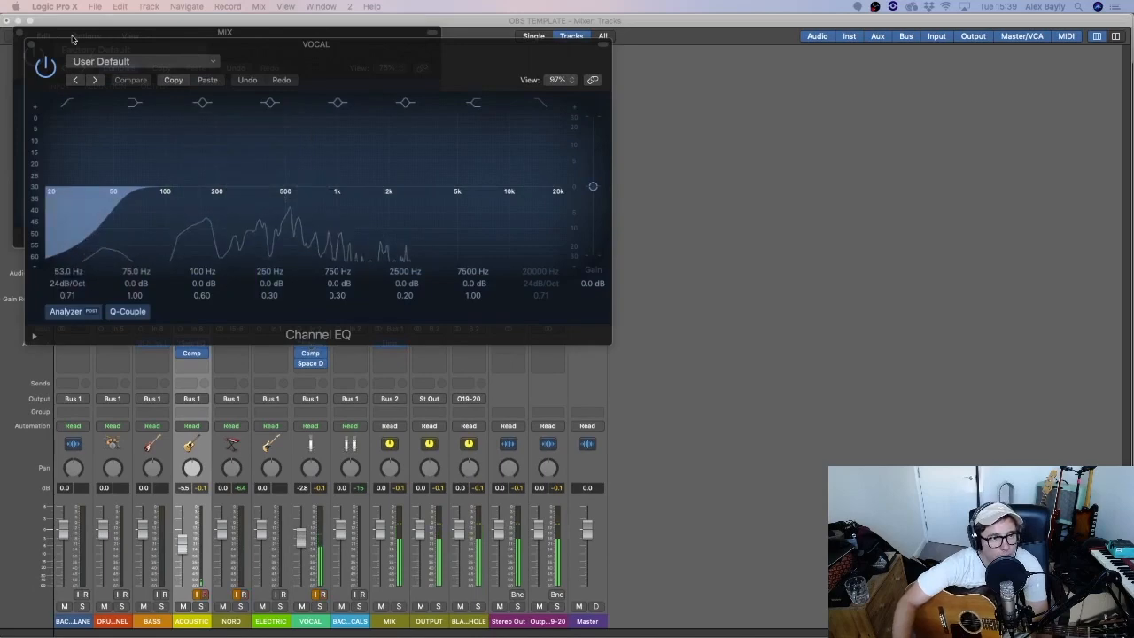
left_click(310, 346)
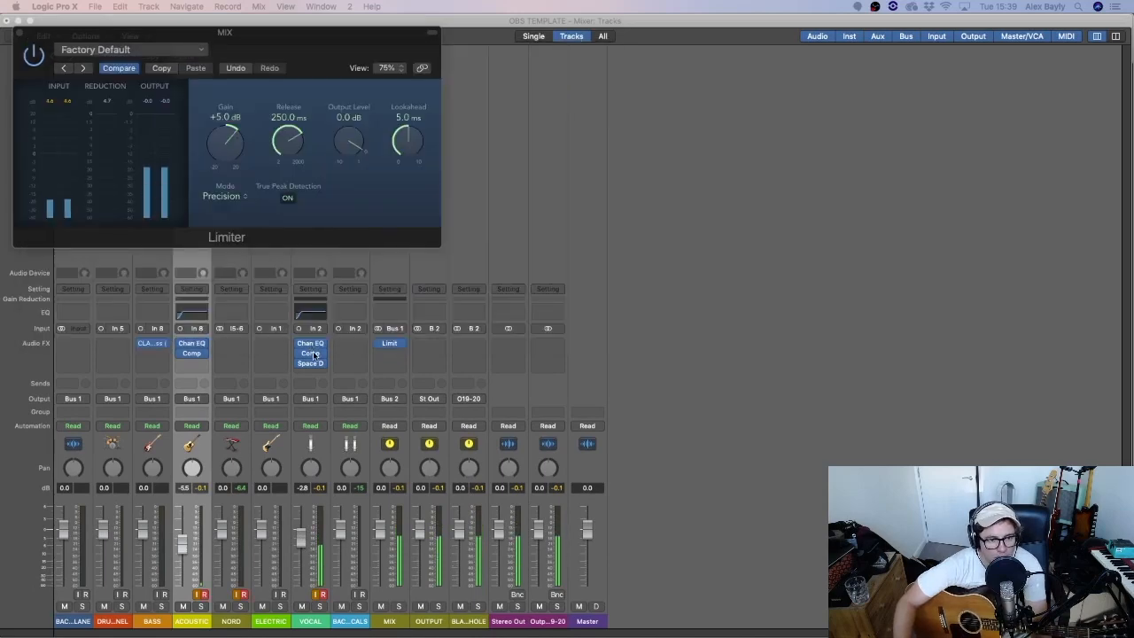
left_click(313, 353)
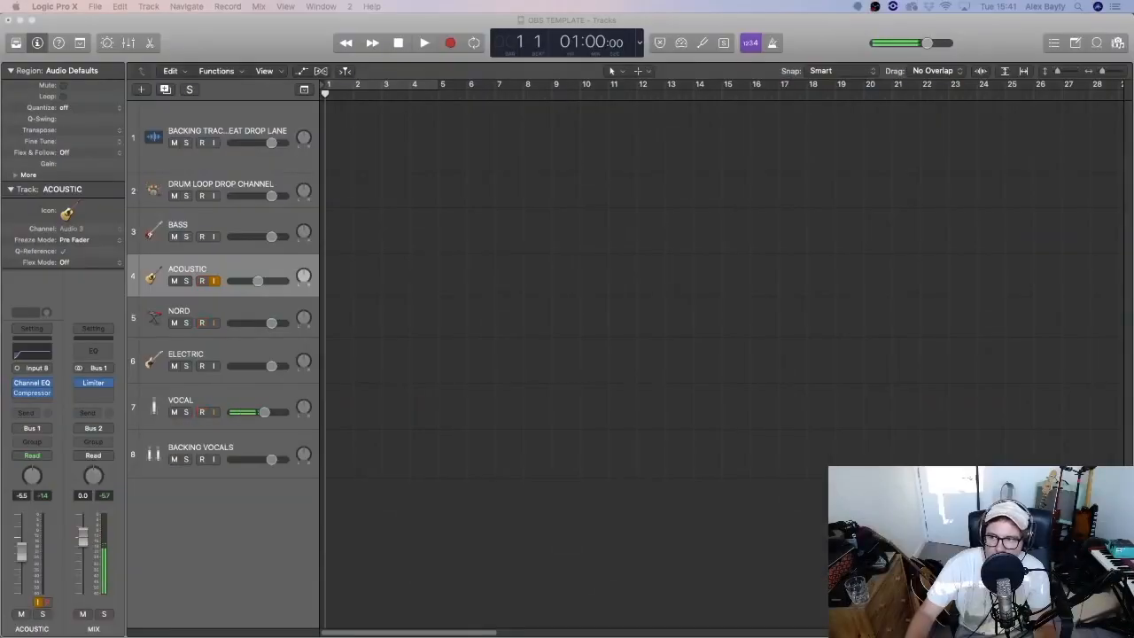
Look over the backing track lane and the drum loop drop channel in the track list.
left_click(253, 158)
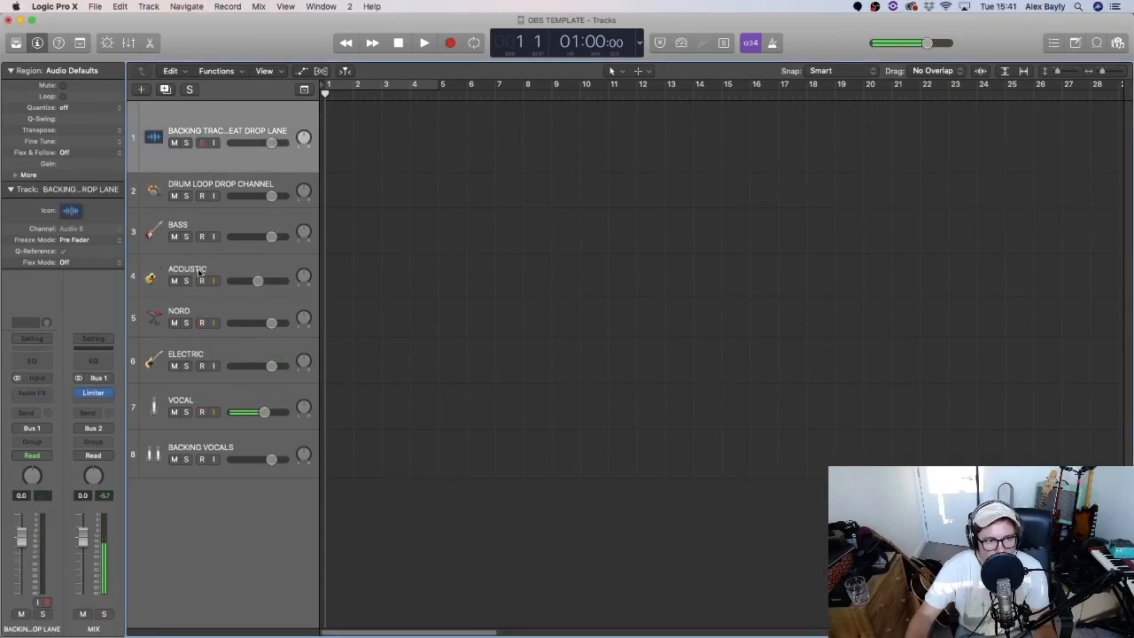
left_click(202, 205)
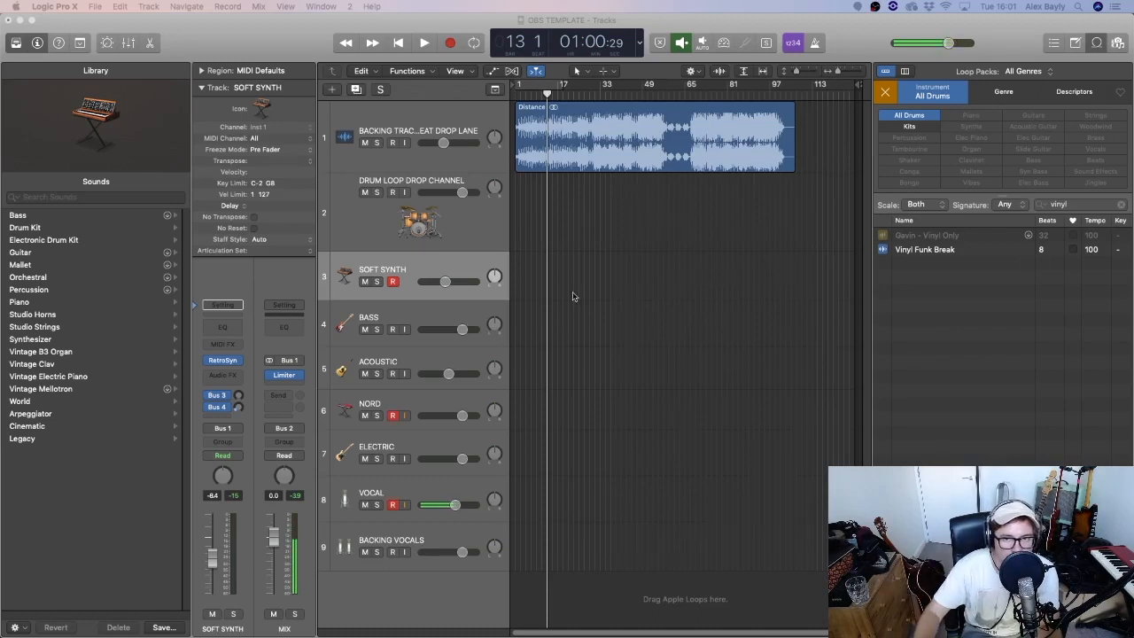
Delete the Distance region and select the backing track lane.
left_click(673, 168)
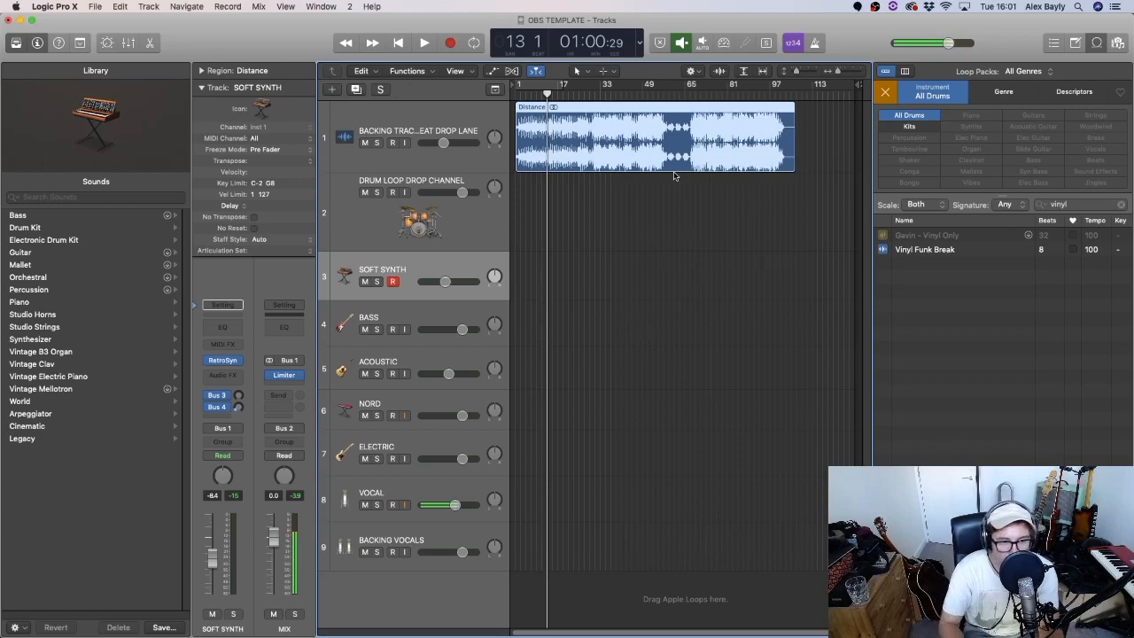
key("Delete")
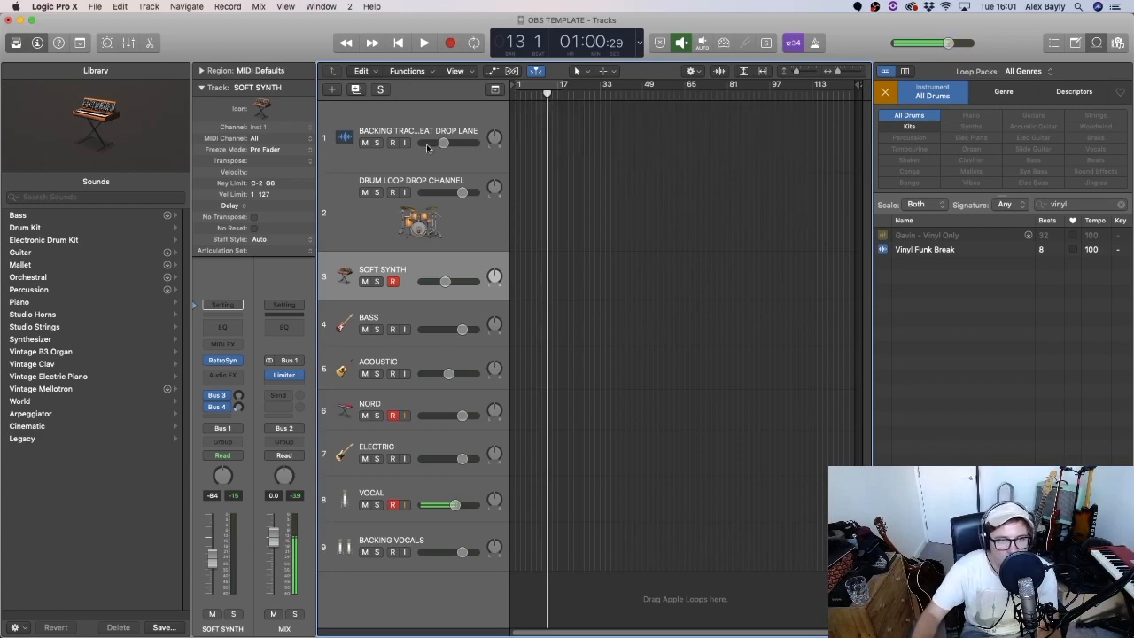
left_click(481, 162)
Search the Mac for "distance" and add the audio file 01. Distance to the backing track lane.
left_click(1075, 7)
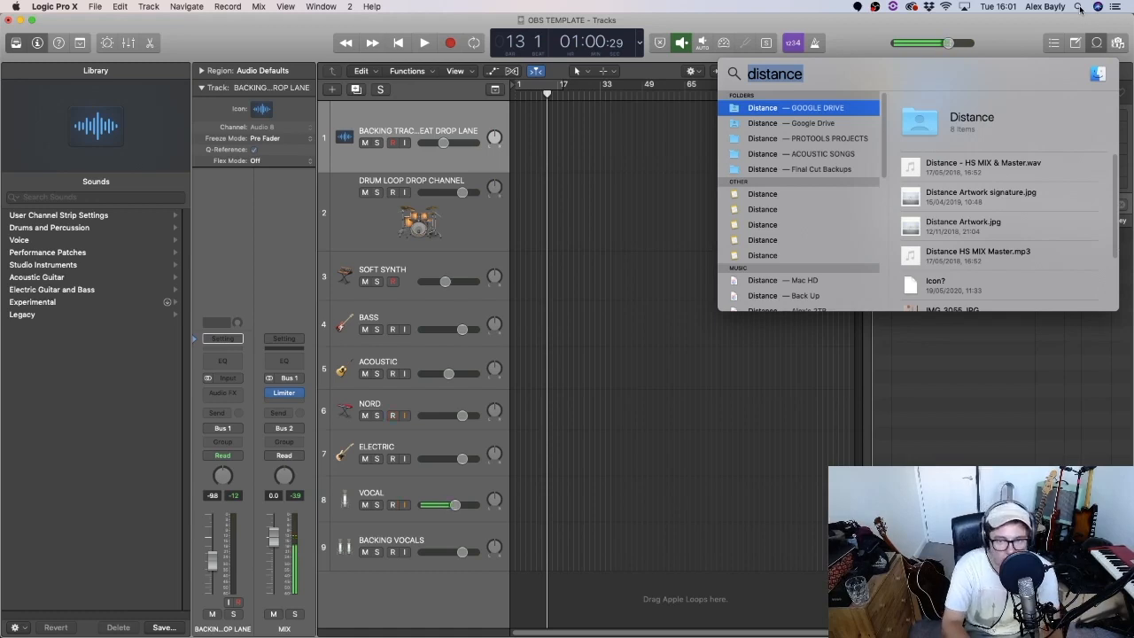
scroll(795, 228, "down", 5)
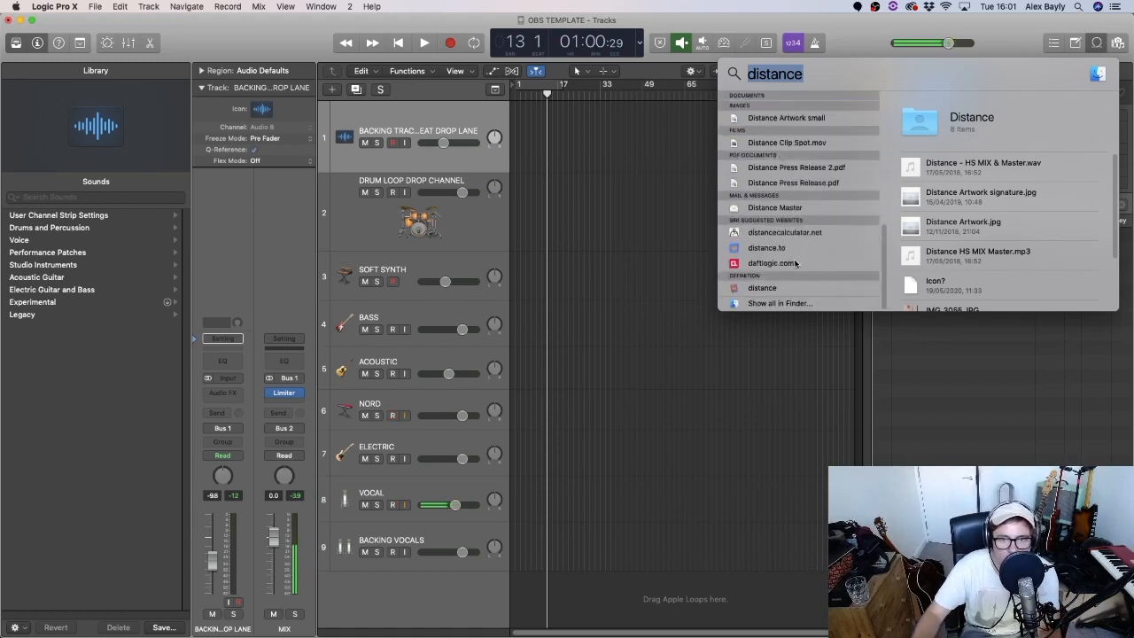
key("Escape")
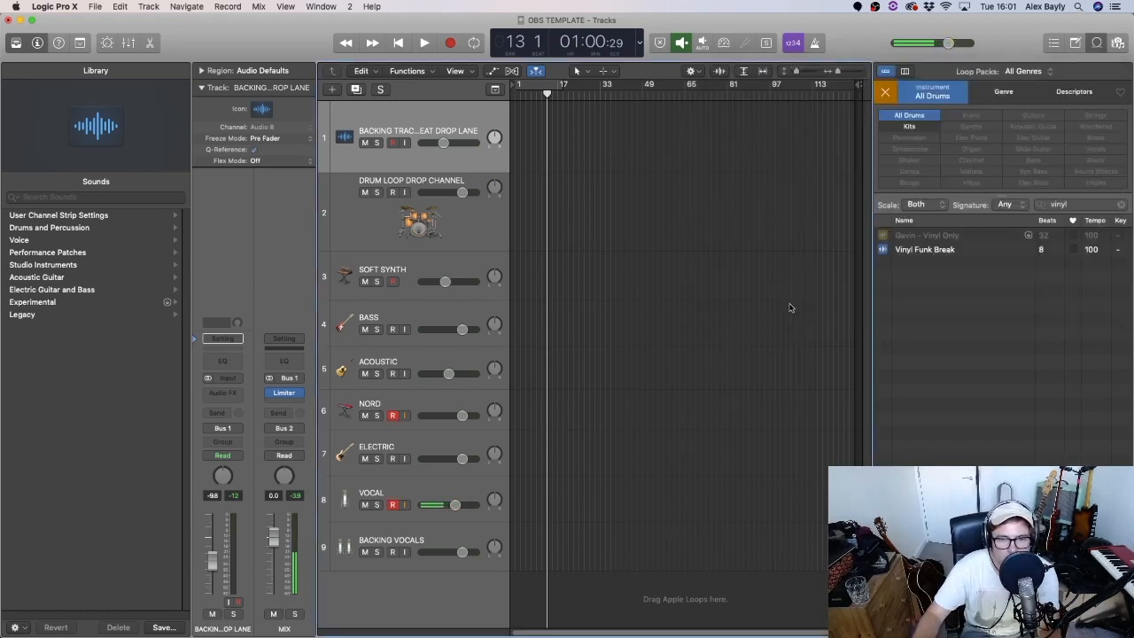
scroll(355, 342, "down", 5)
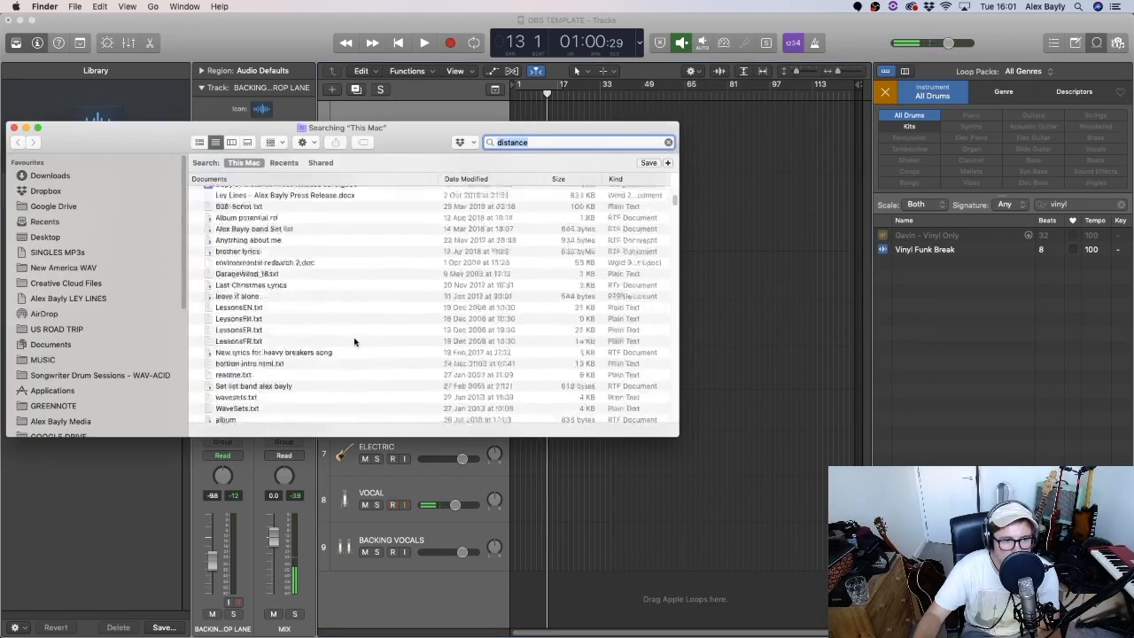
left_click(563, 145)
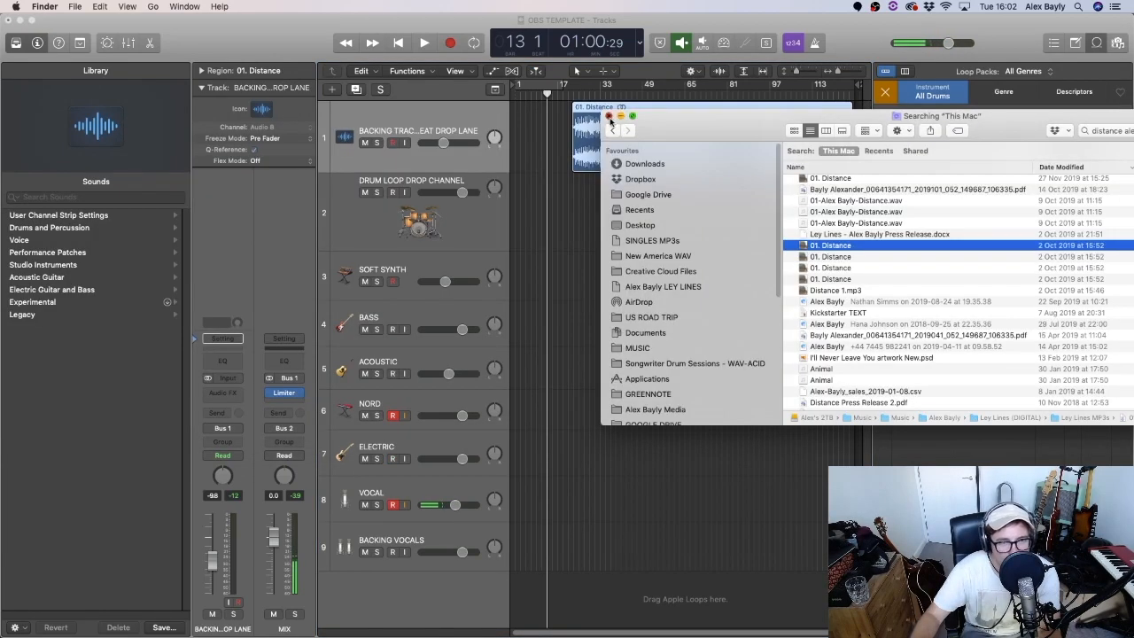
left_click(434, 136)
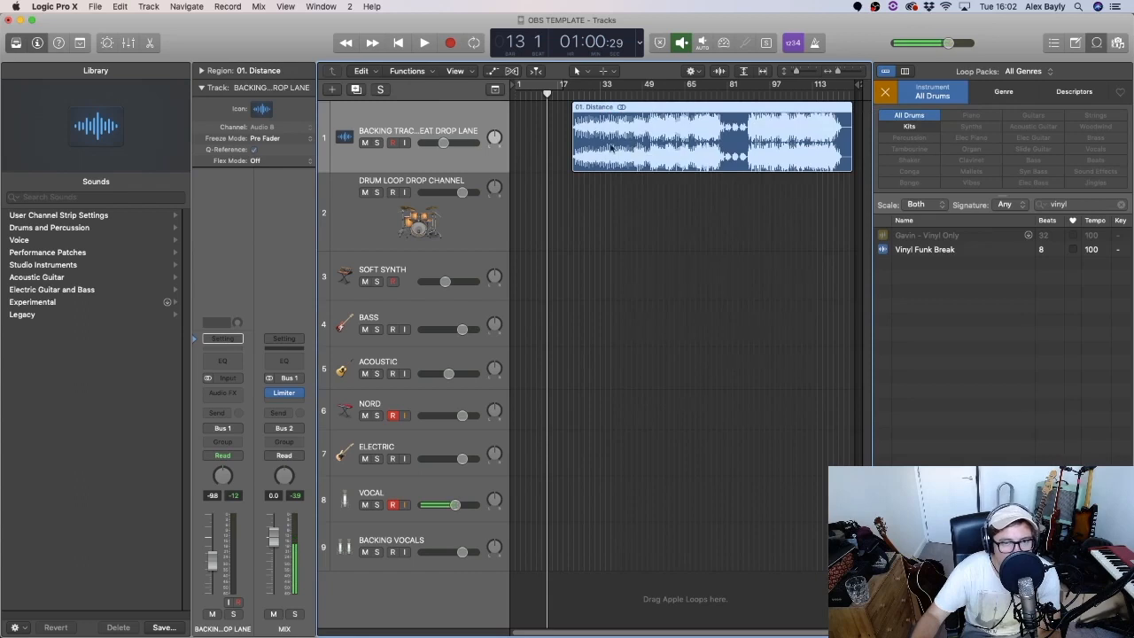
Move the 01. Distance region to bar 1, set its track volume to -8.4 dB, and return the playhead to the start.
left_click_drag(611, 148, 557, 148)
left_click_drag(444, 143, 453, 148)
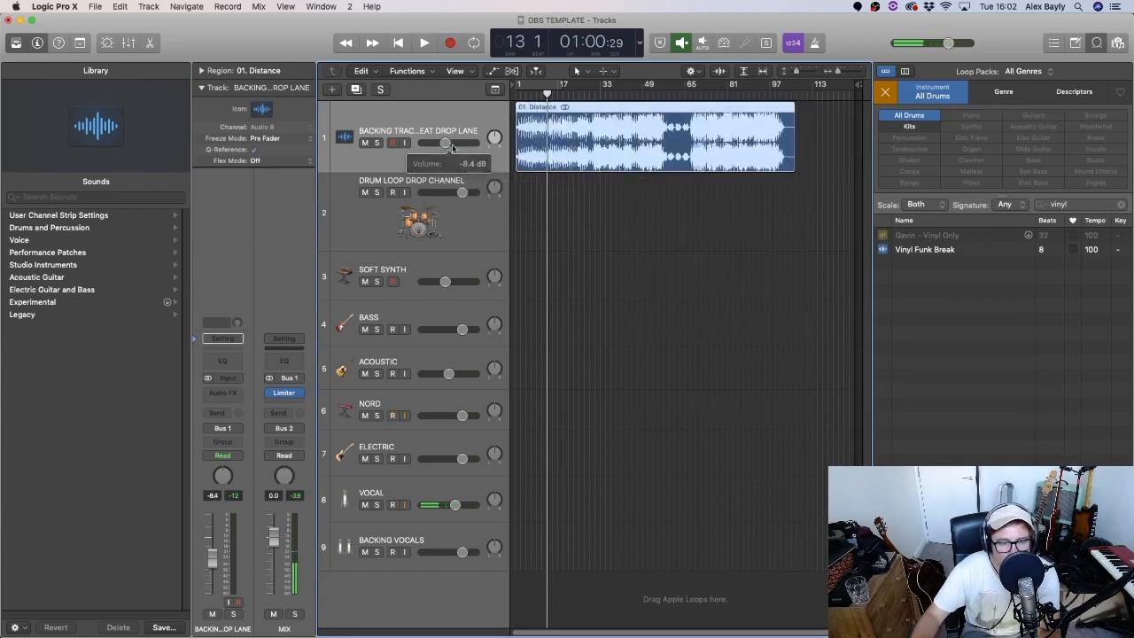
key("Return")
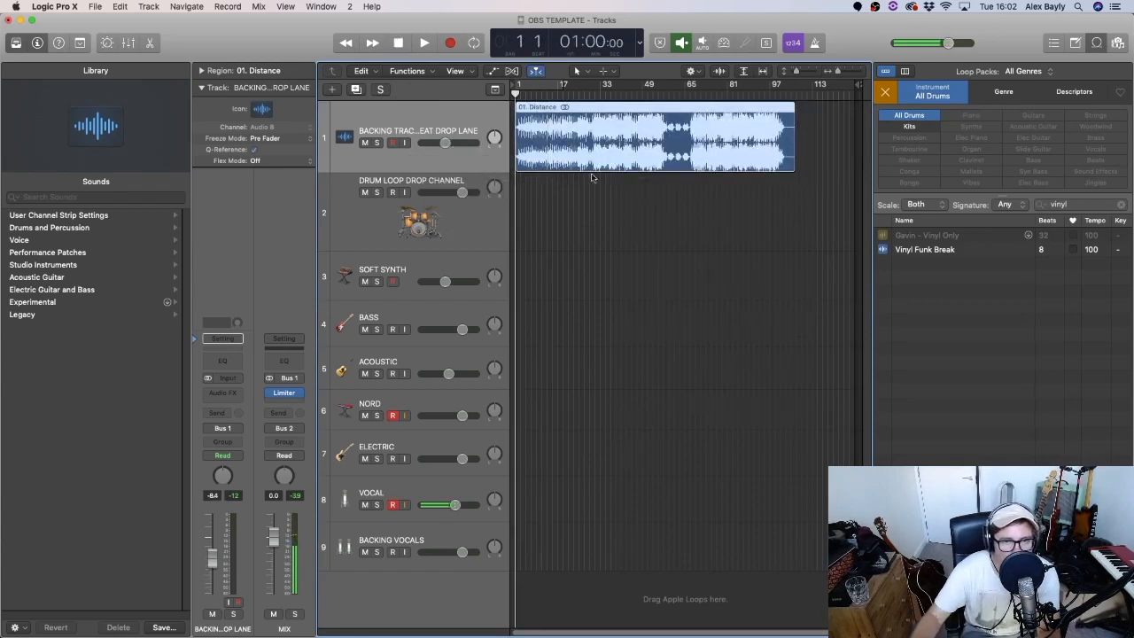
Turn on Auto Input Monitoring and test it by starting and stopping playback of the backing track.
left_click(702, 43)
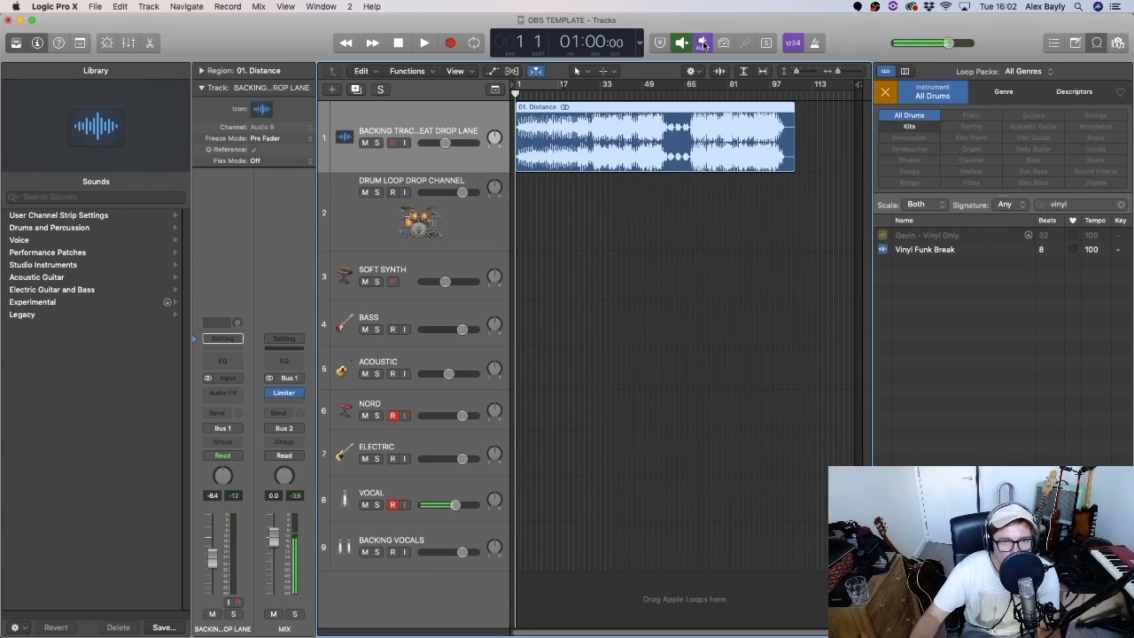
key("space")
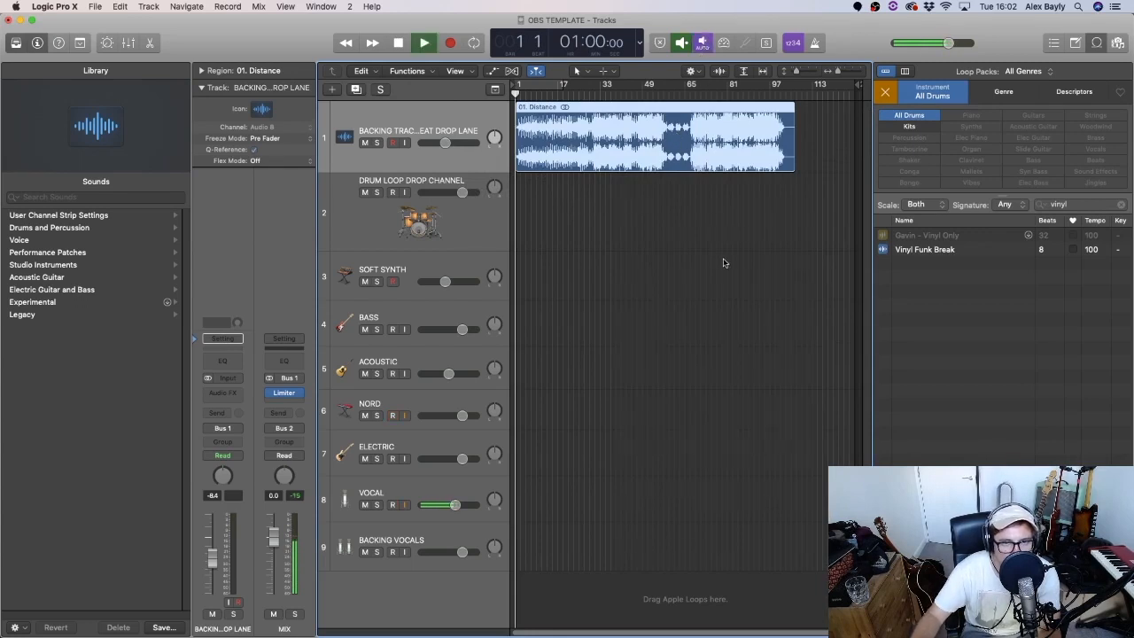
key("space")
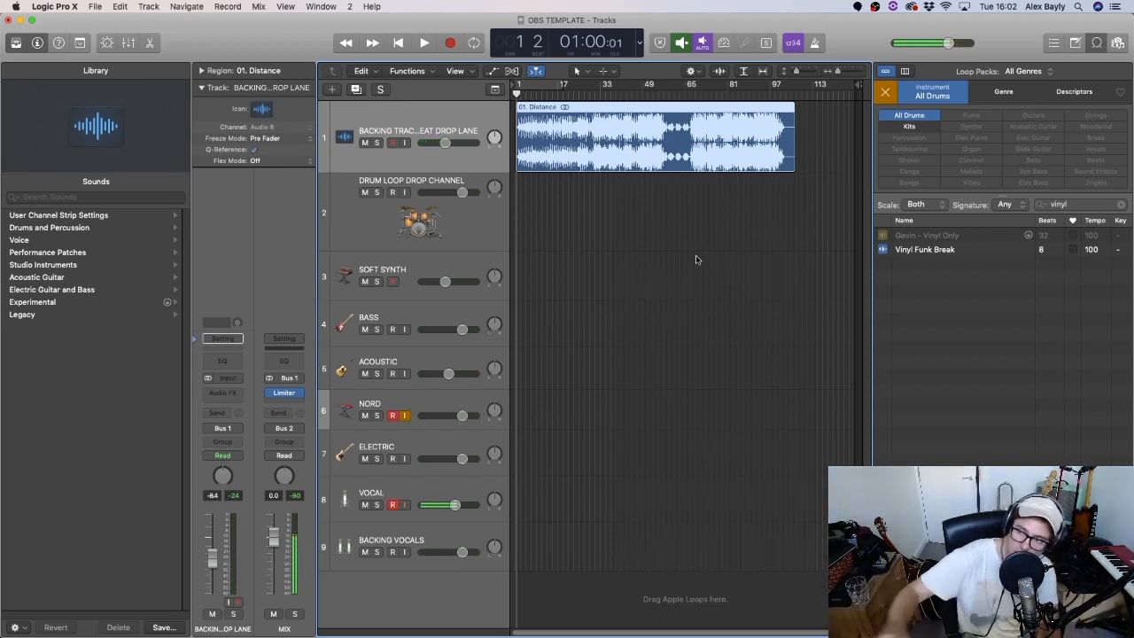
key("space")
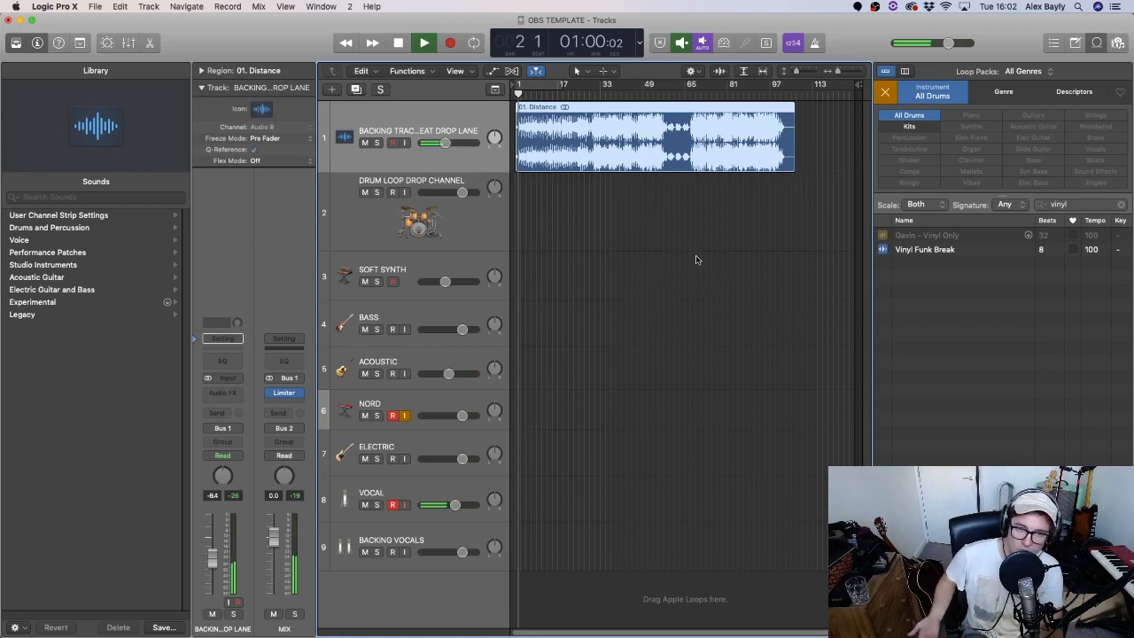
key("space")
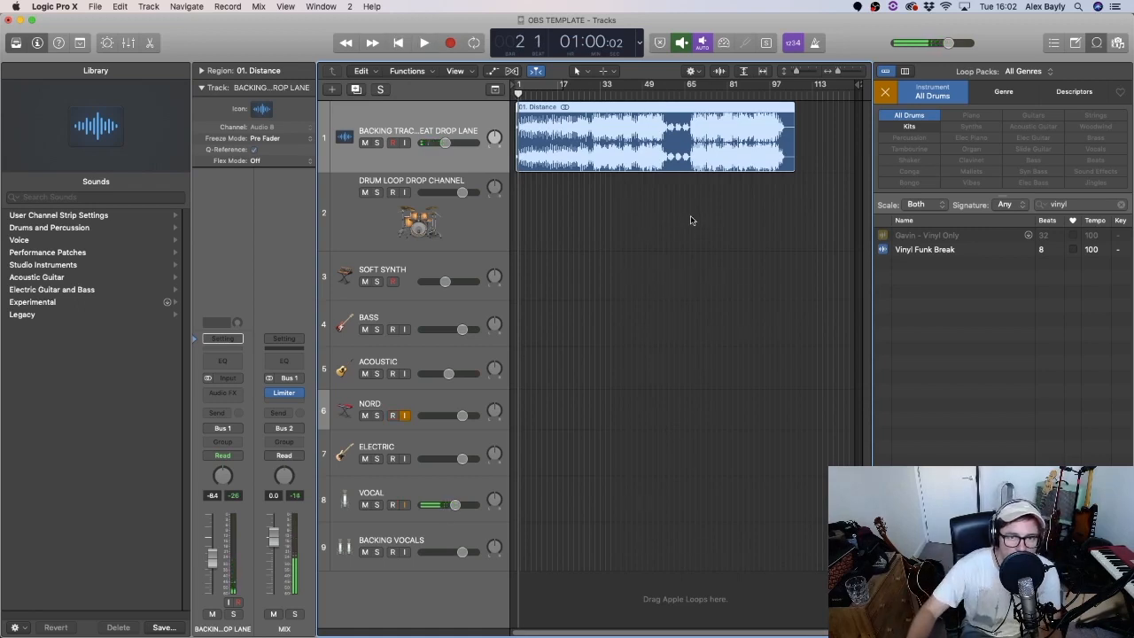
Customize the control bar, toggling its Modes and Functions options so that Software Monitoring and Auto Input Monitoring are both enabled.
right_click(851, 50)
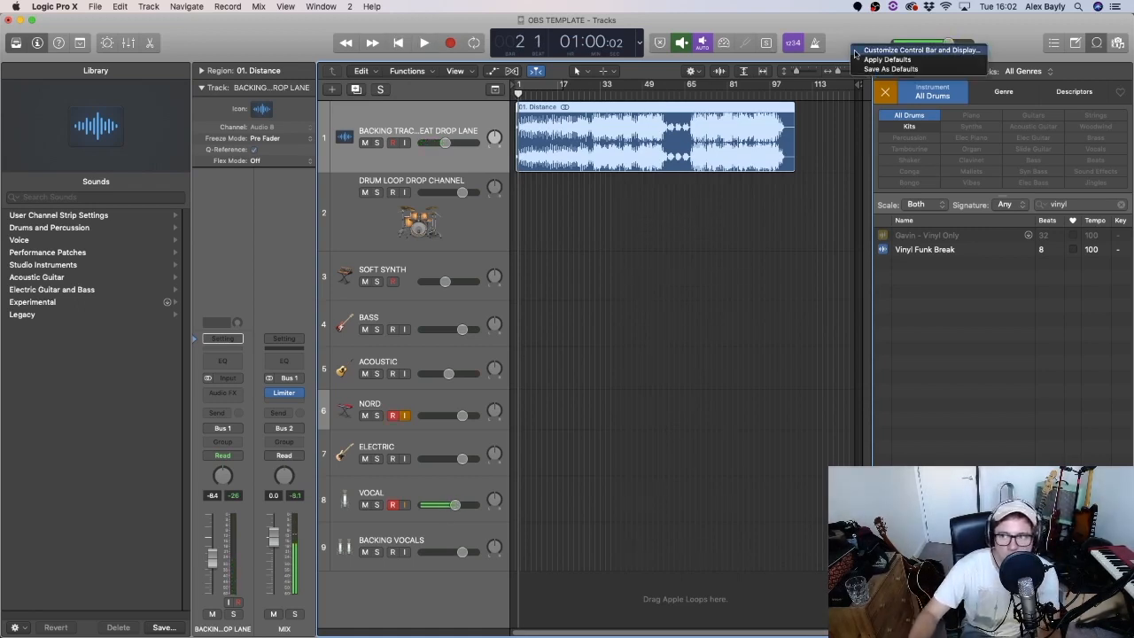
left_click(856, 51)
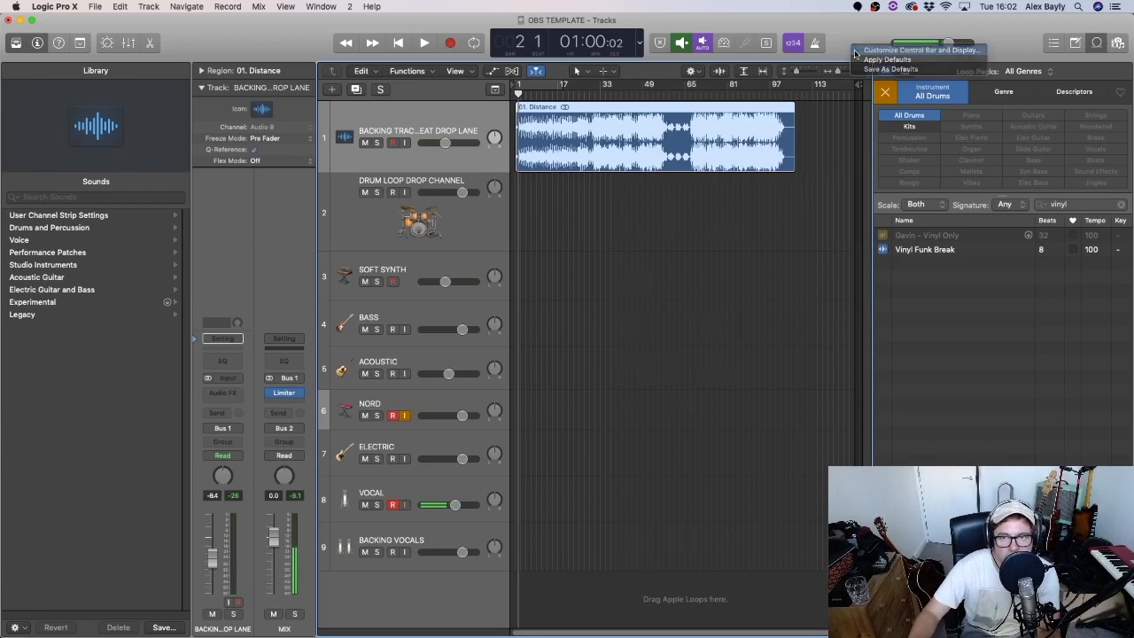
left_click(690, 134)
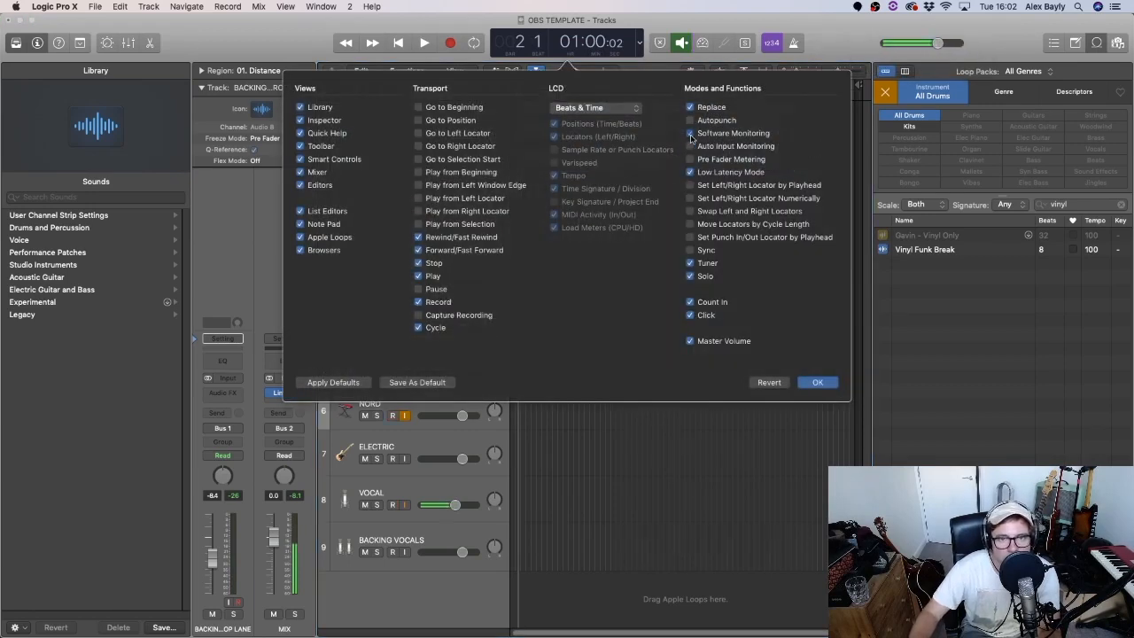
left_click(690, 134)
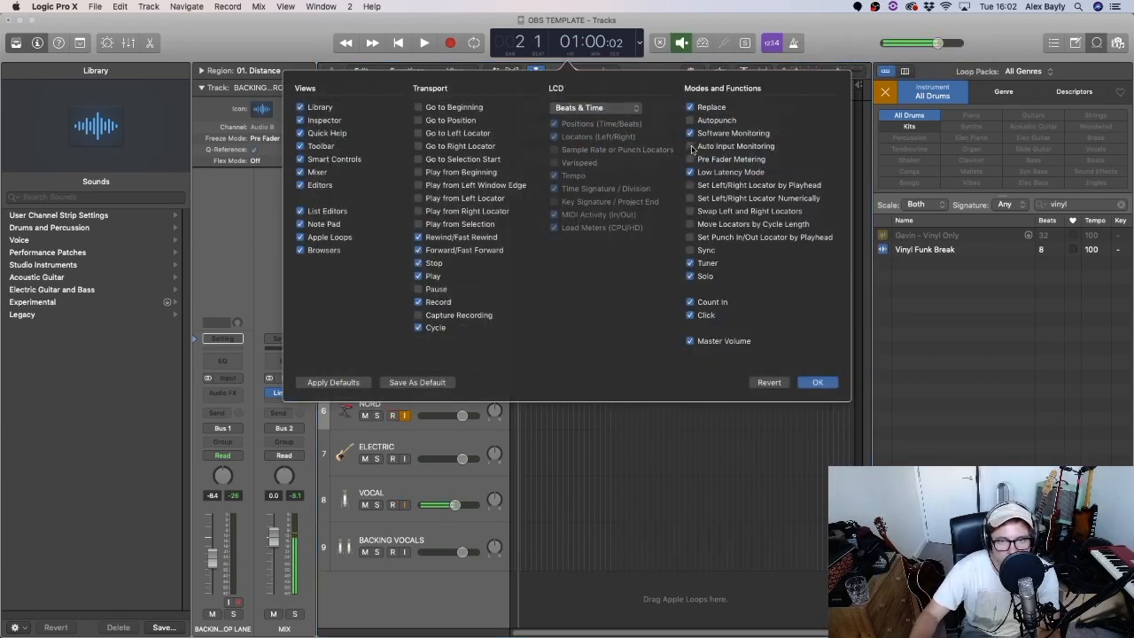
left_click(690, 146)
left_click(809, 387)
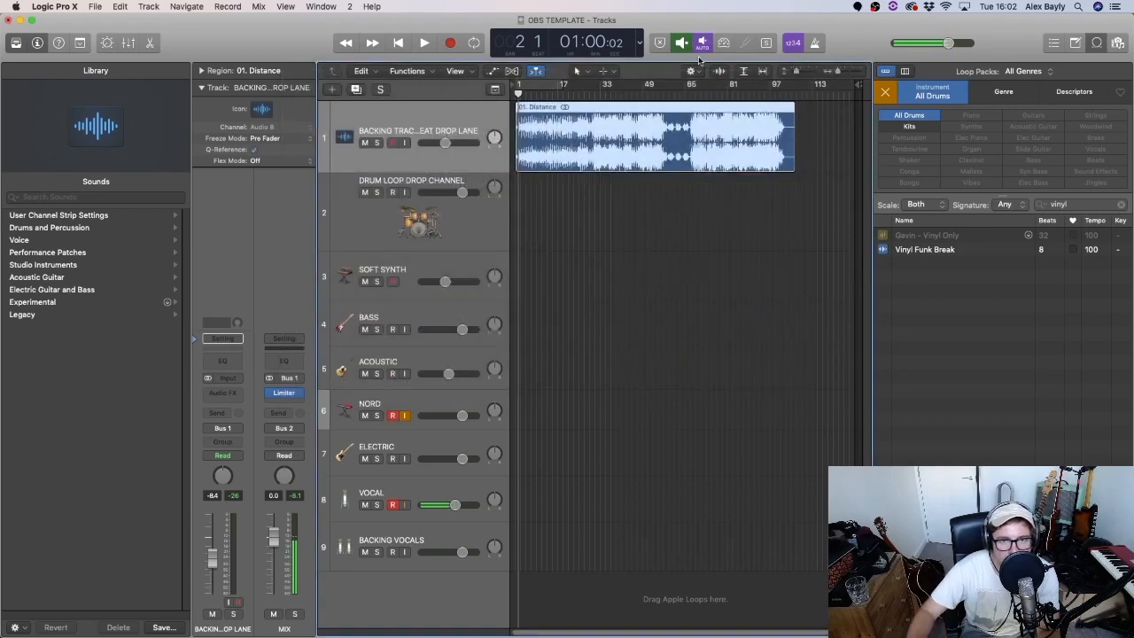
Turn off Auto Input Monitoring and test it by playing and stopping the backing track.
left_click(702, 44)
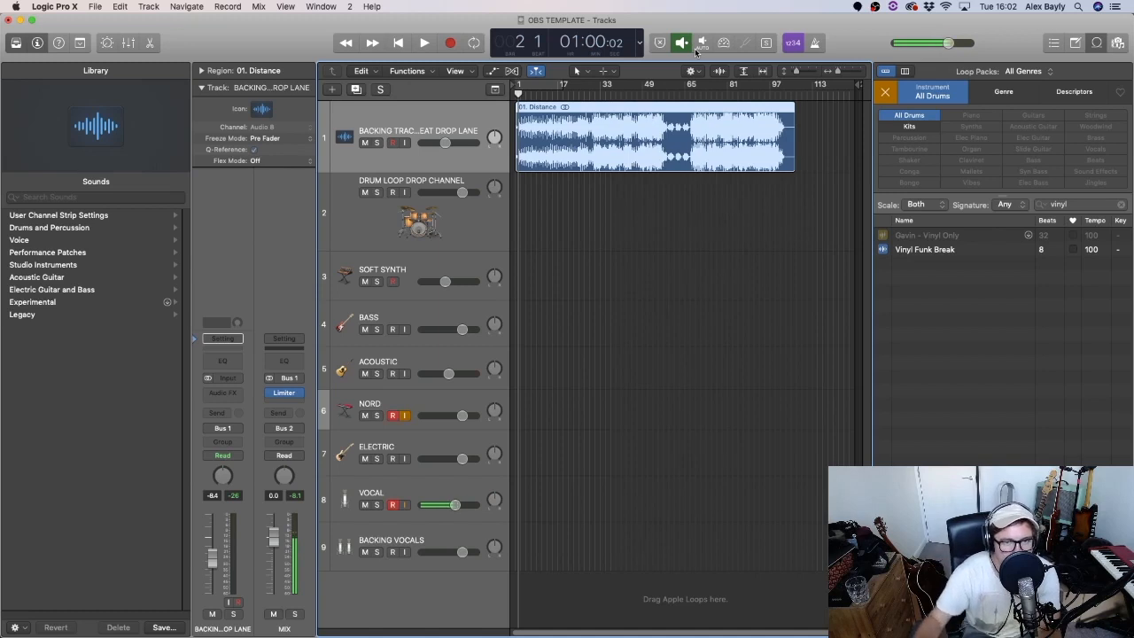
left_click(598, 232)
key("space")
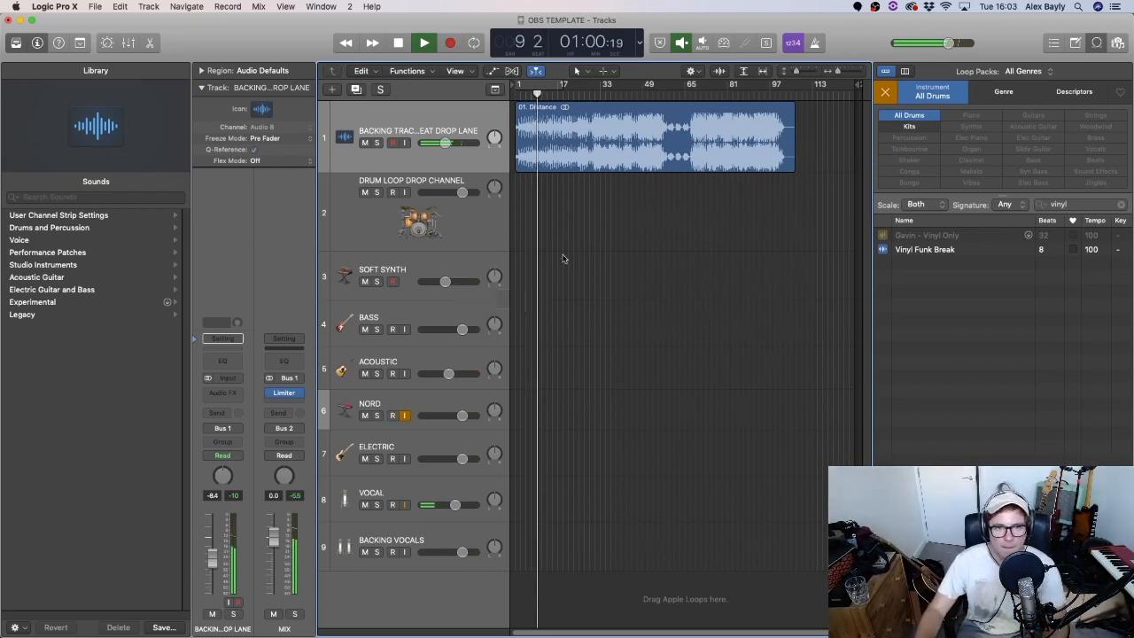
key("space")
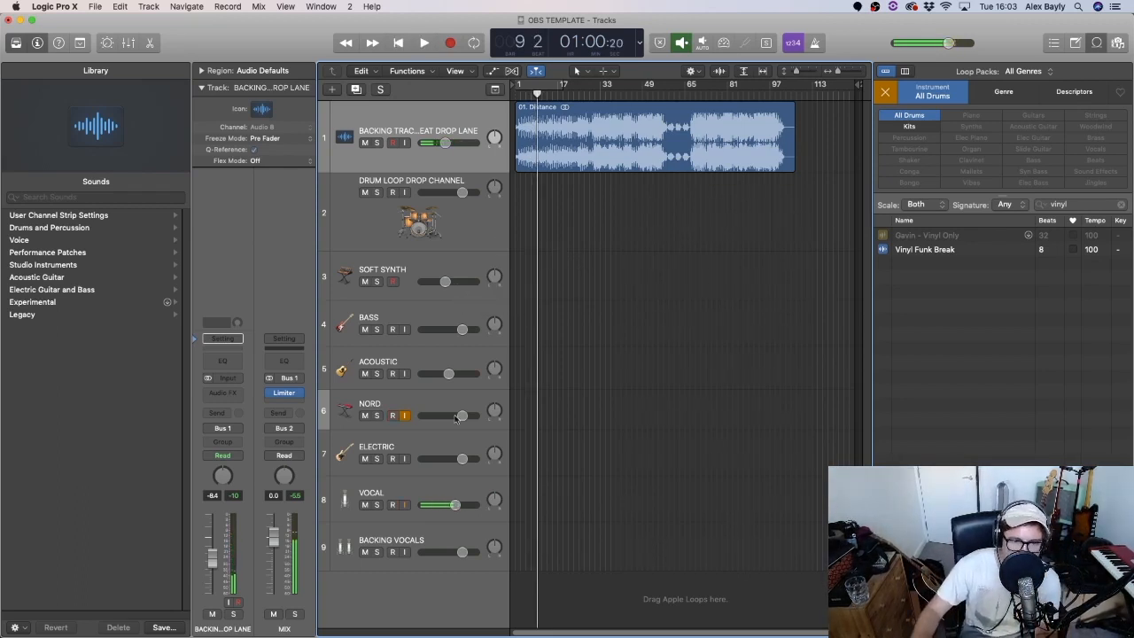
Select the NORD track, switch to the SOFT SYNTH track, and examine its channel strip in the mixer before closing the mixer.
left_click(412, 407)
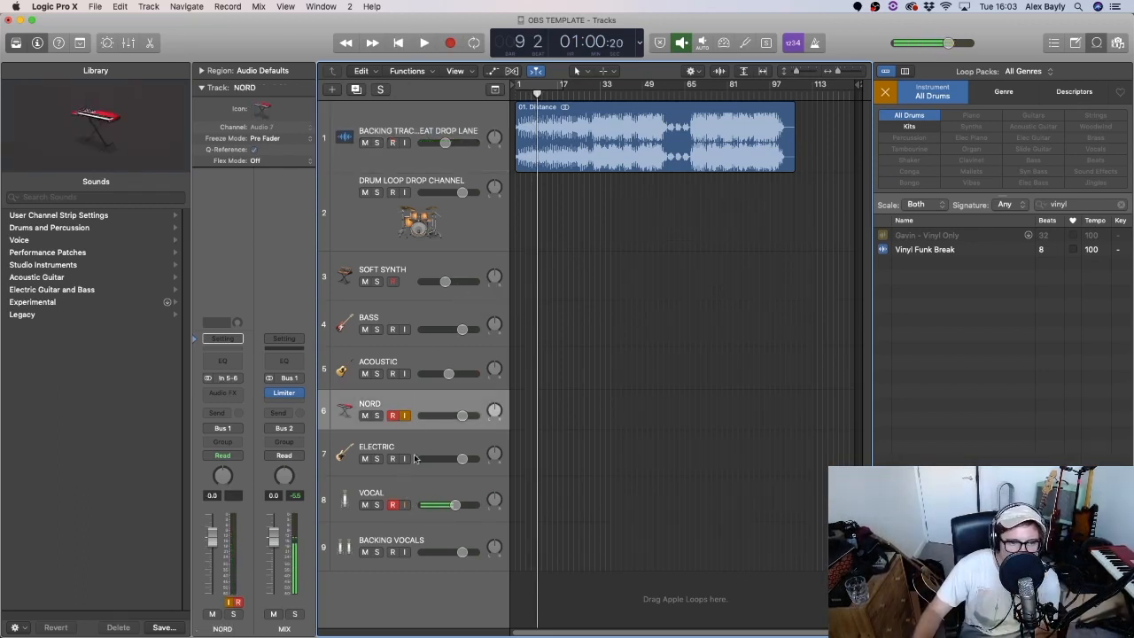
left_click(415, 293)
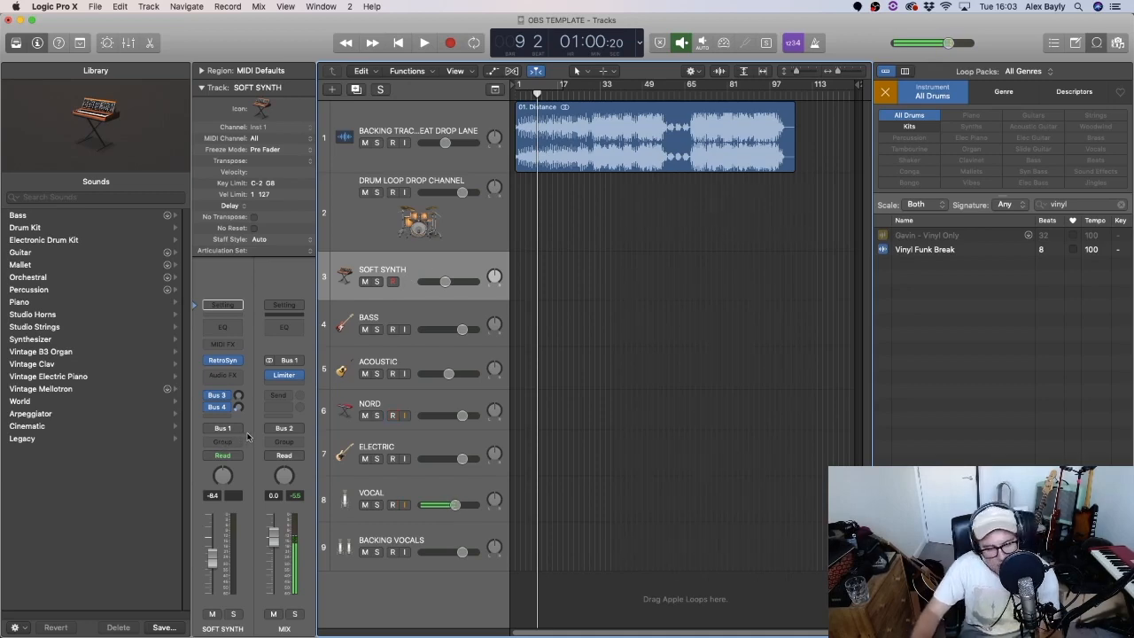
key("super+2")
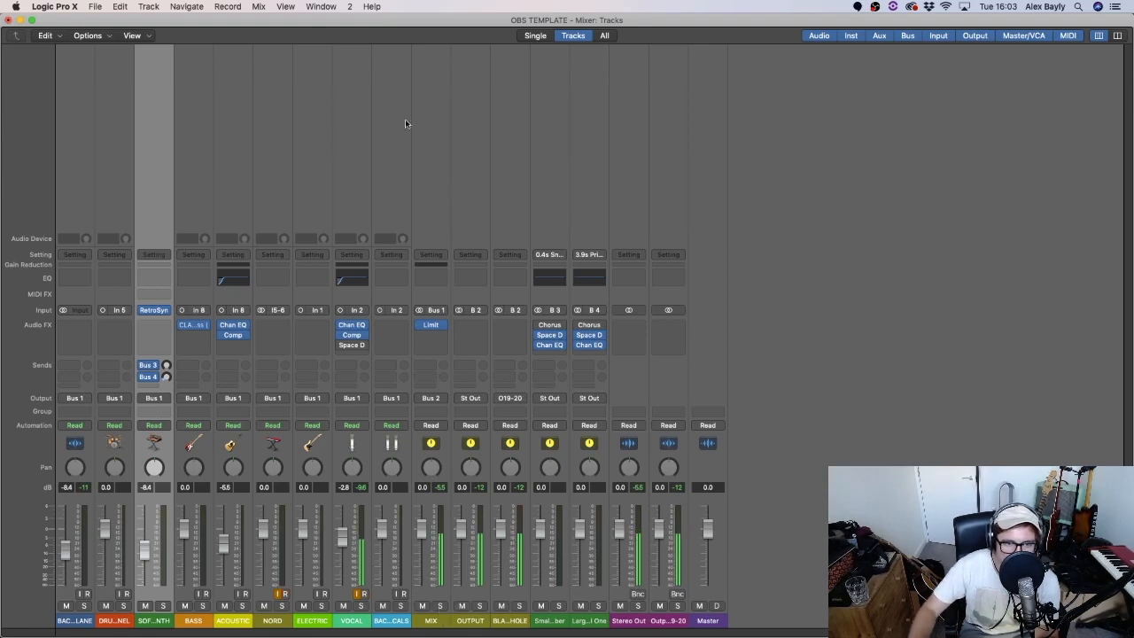
left_click(8, 20)
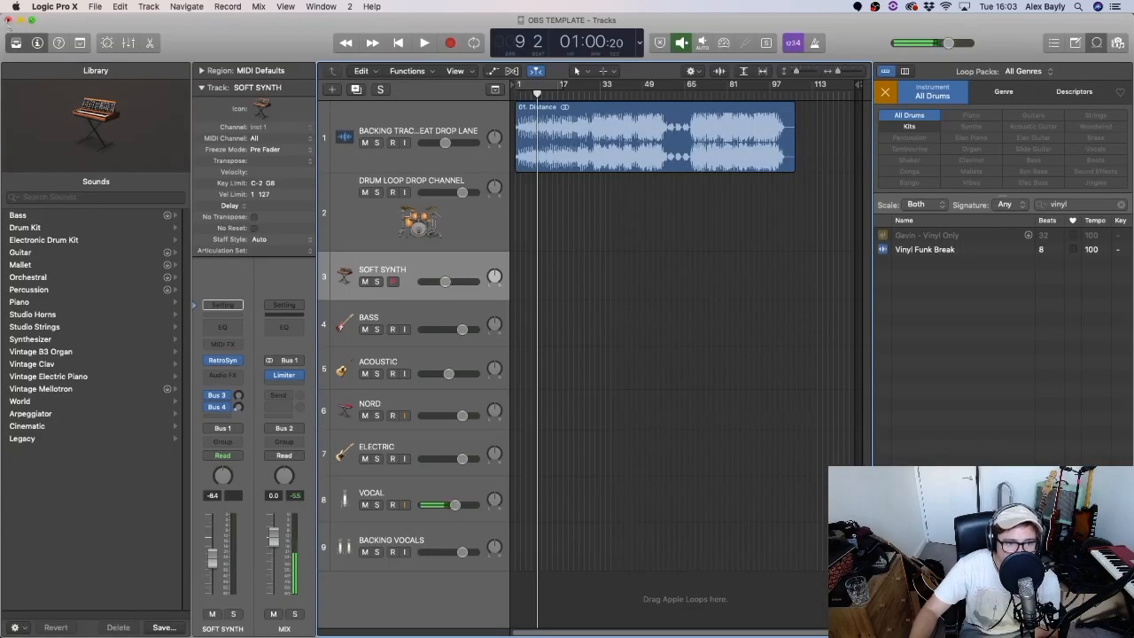
Record-enable the SOFT SYNTH track and play the backing track from the start to test playing along, then stop playback.
left_click(394, 281)
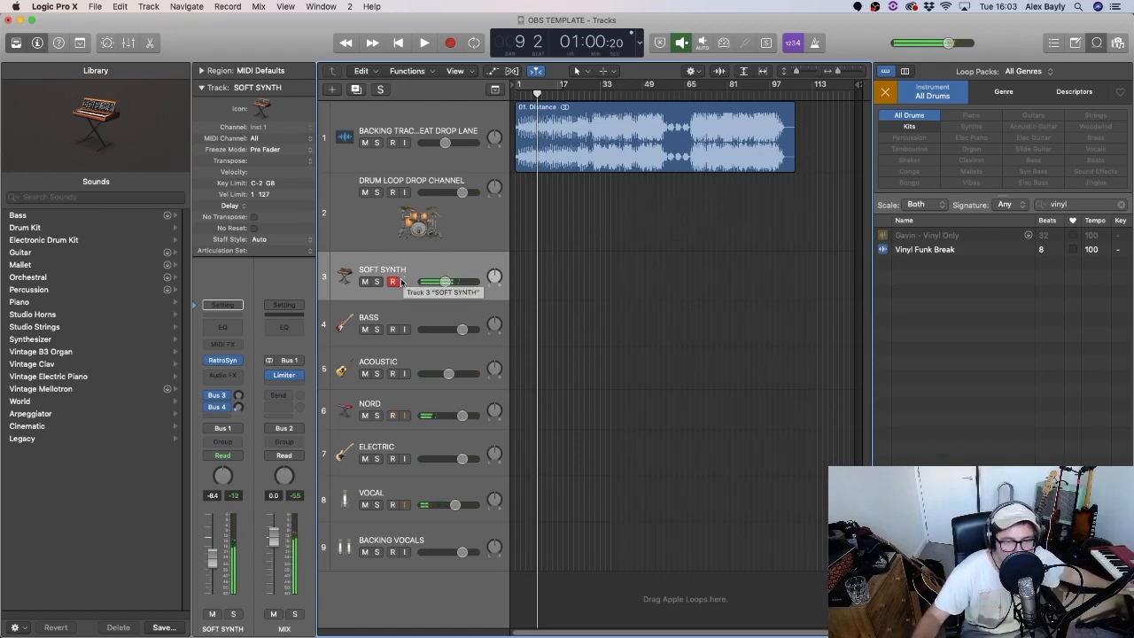
key("Return")
key("space")
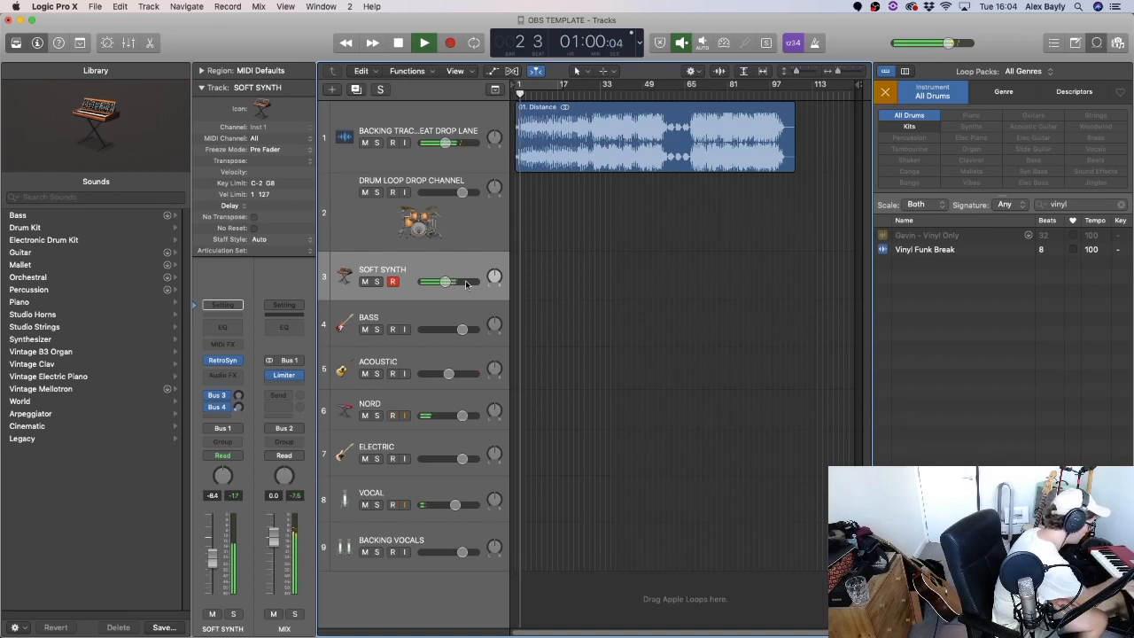
key("Return")
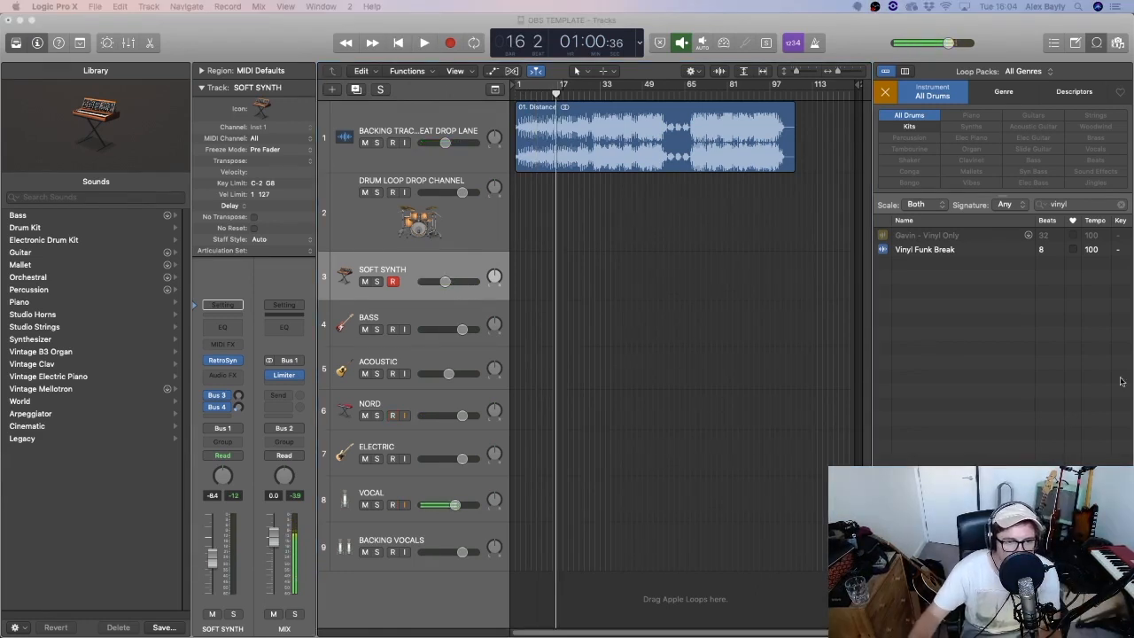
Switch to Notes, read through the live stream FAQ outline, and put the note away.
mouse_move(656, 634)
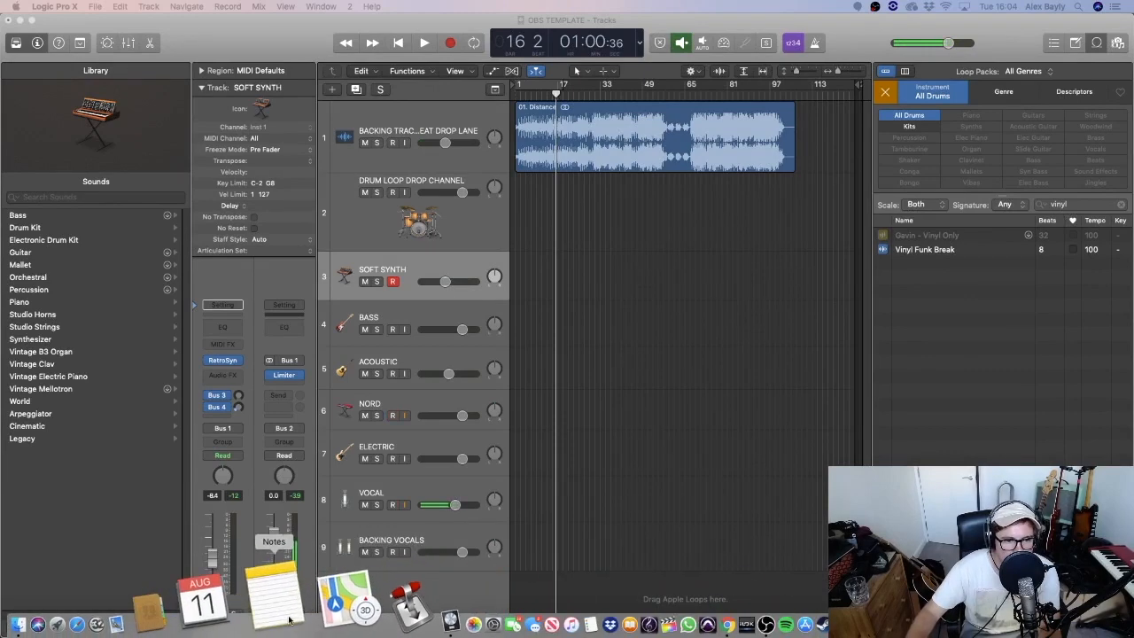
left_click(288, 619)
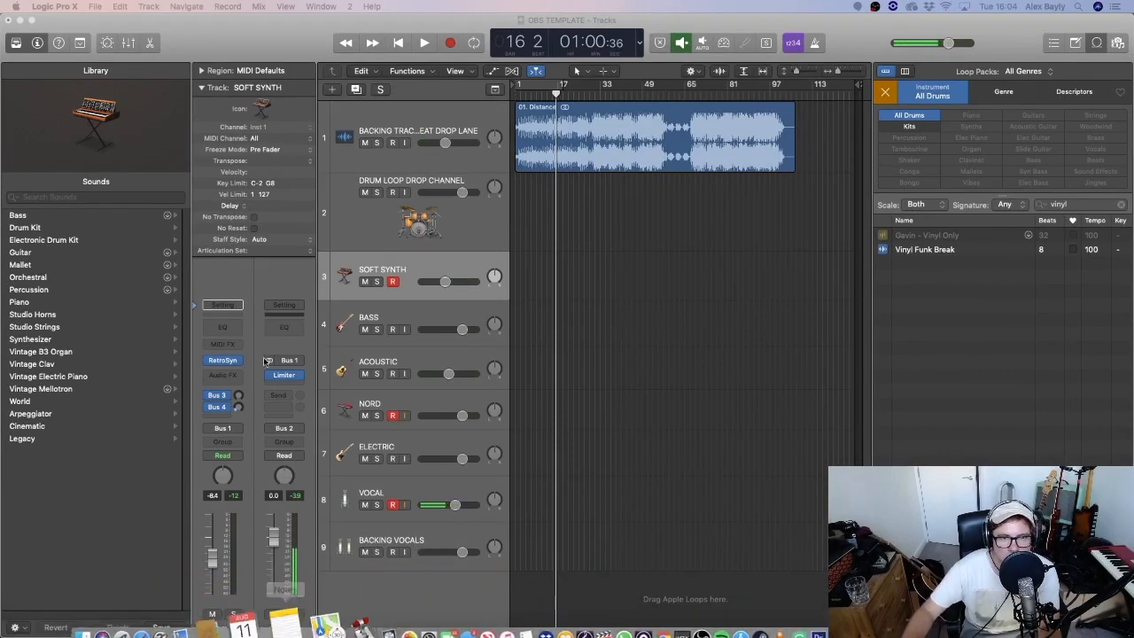
scroll(202, 387, "down", 2)
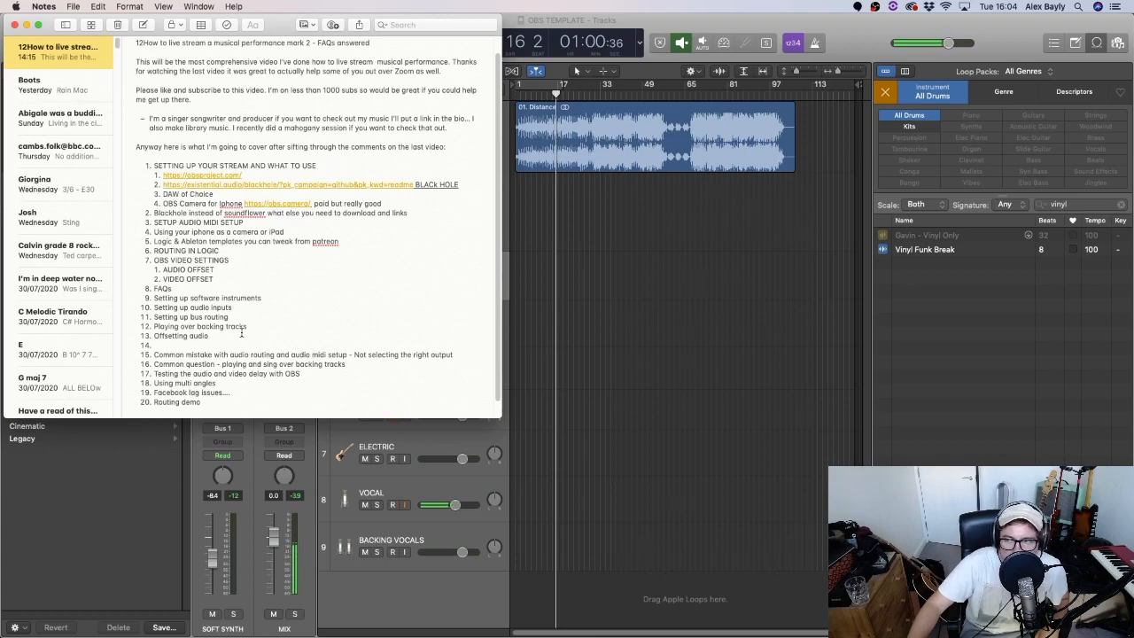
left_click(14, 24)
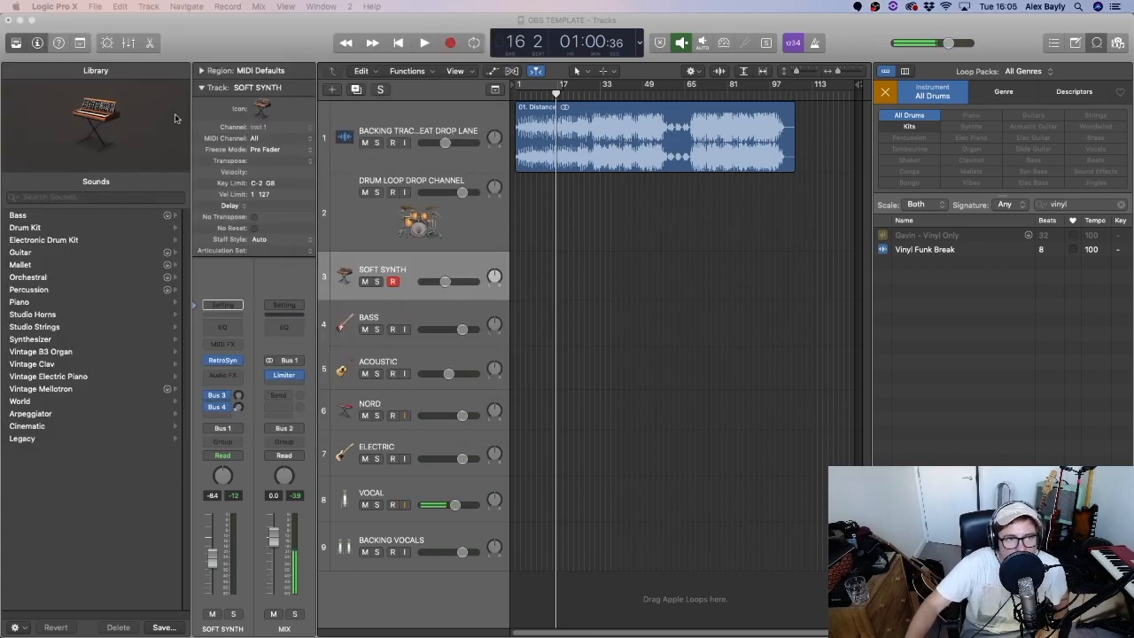
Switch to OBS and check the BLACKHOLE source's sync offset in Advanced Audio Properties, then close the dialog.
key("super+Tab")
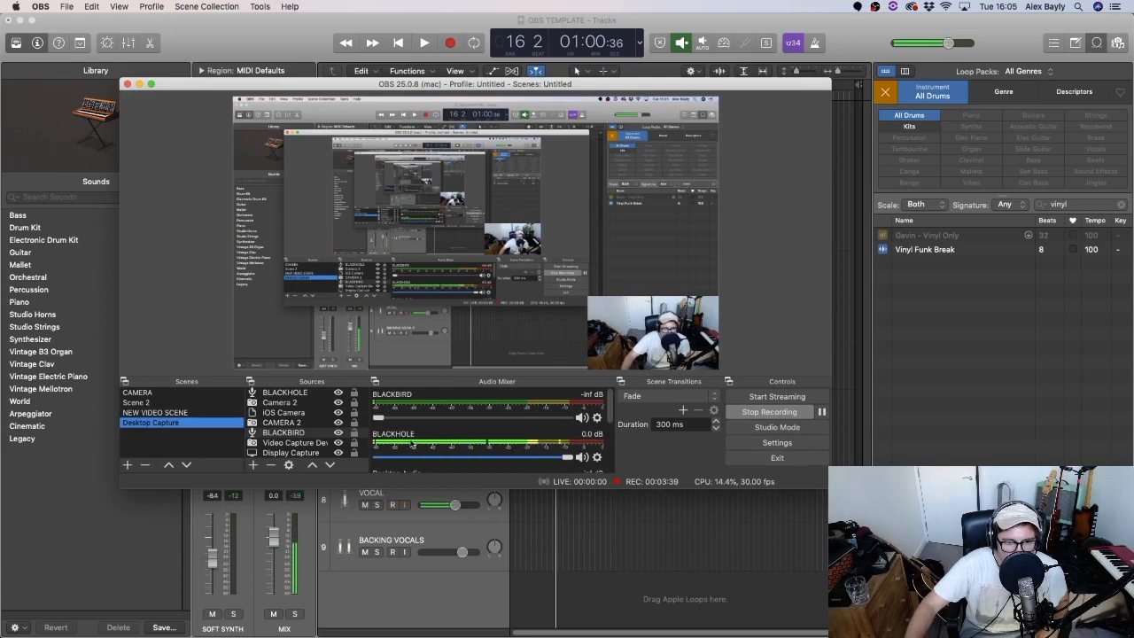
left_click(597, 458)
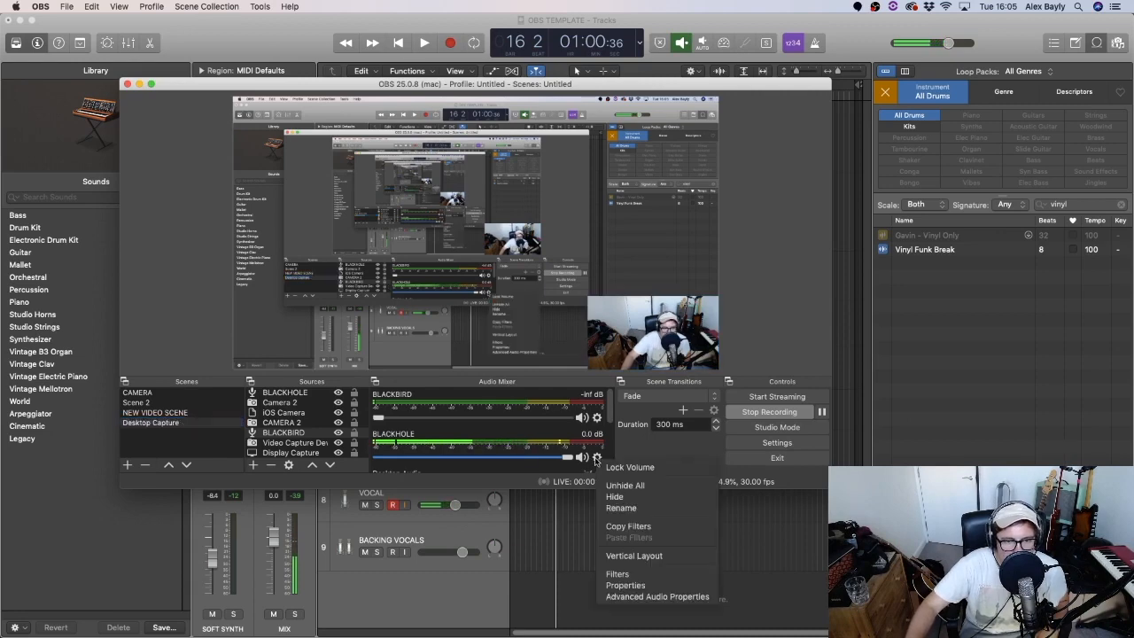
left_click(637, 597)
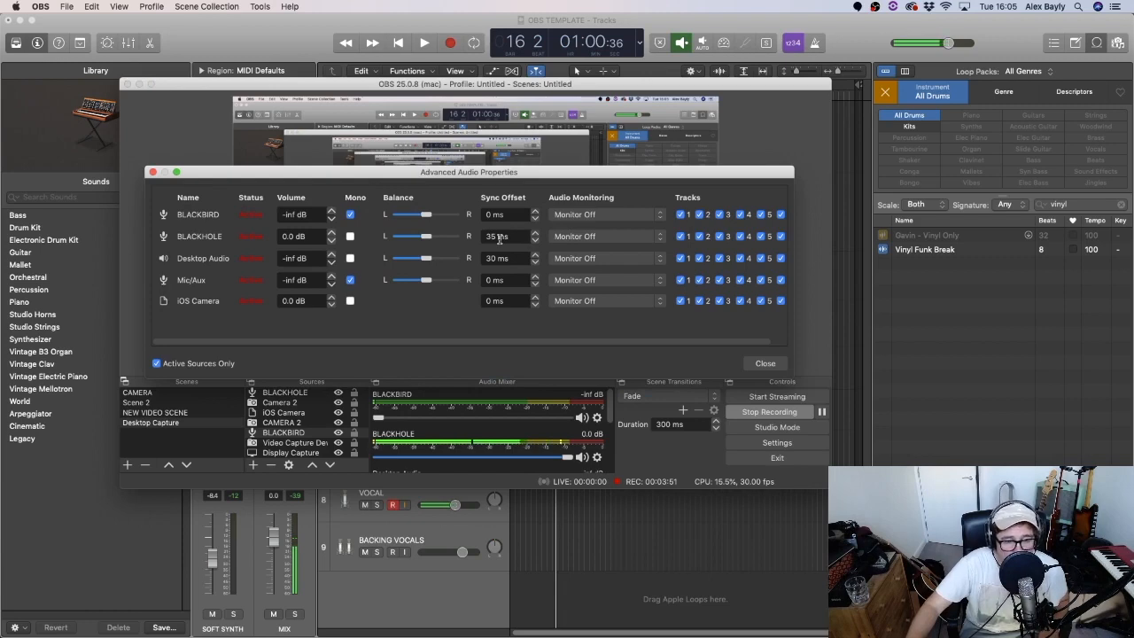
left_click(153, 172)
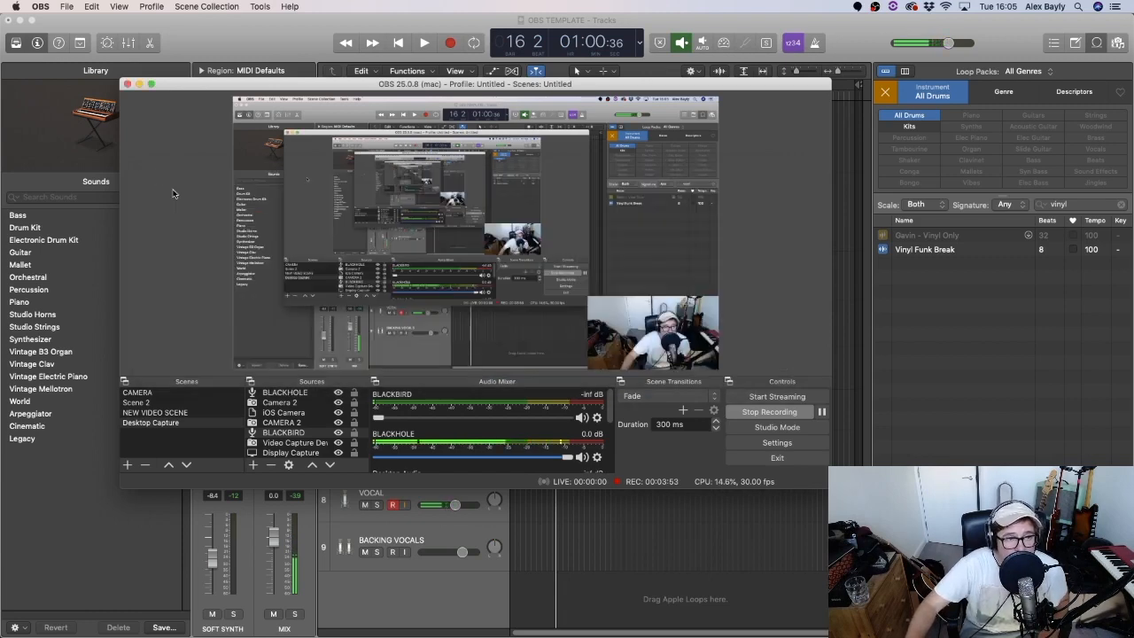
left_click(66, 7)
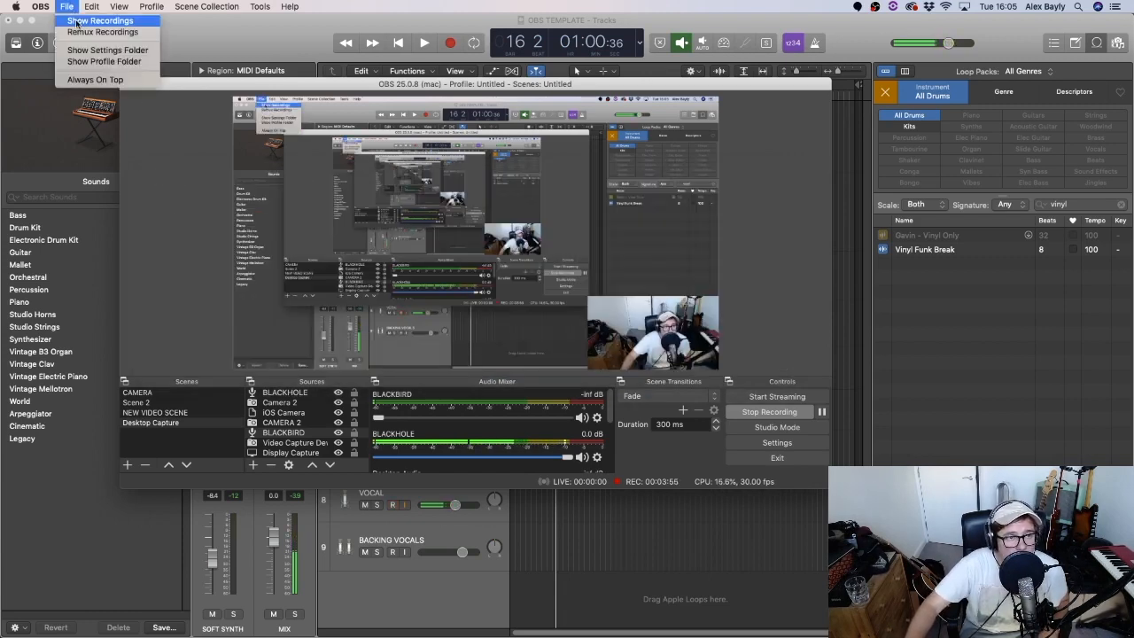
left_click(69, 5)
left_click(69, 5)
left_click(69, 6)
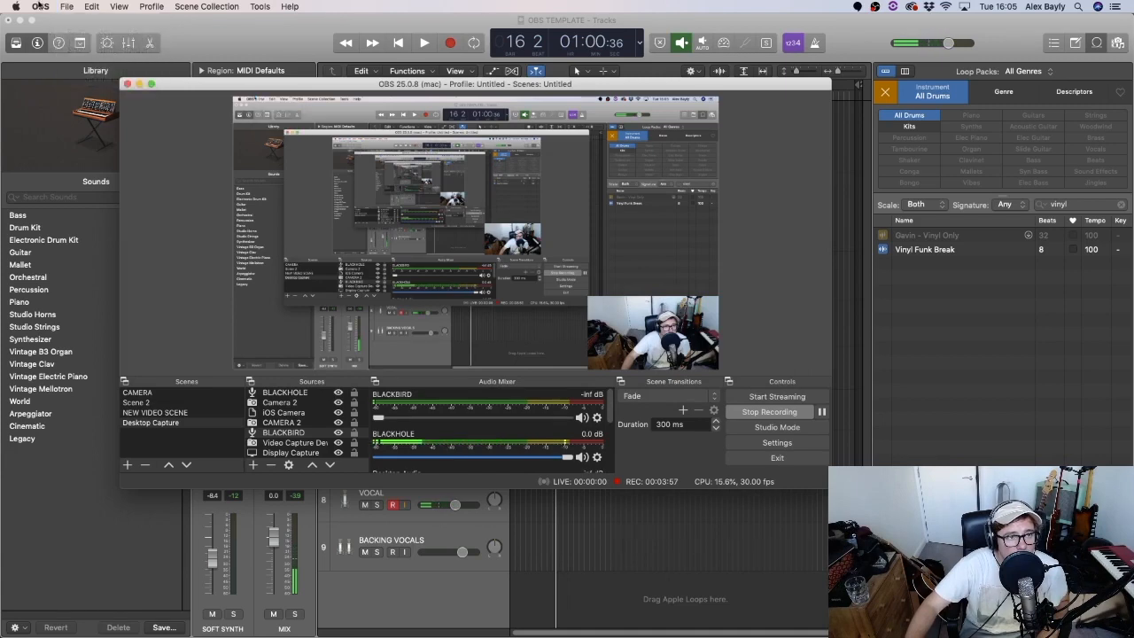
left_click(41, 7)
left_click(611, 371)
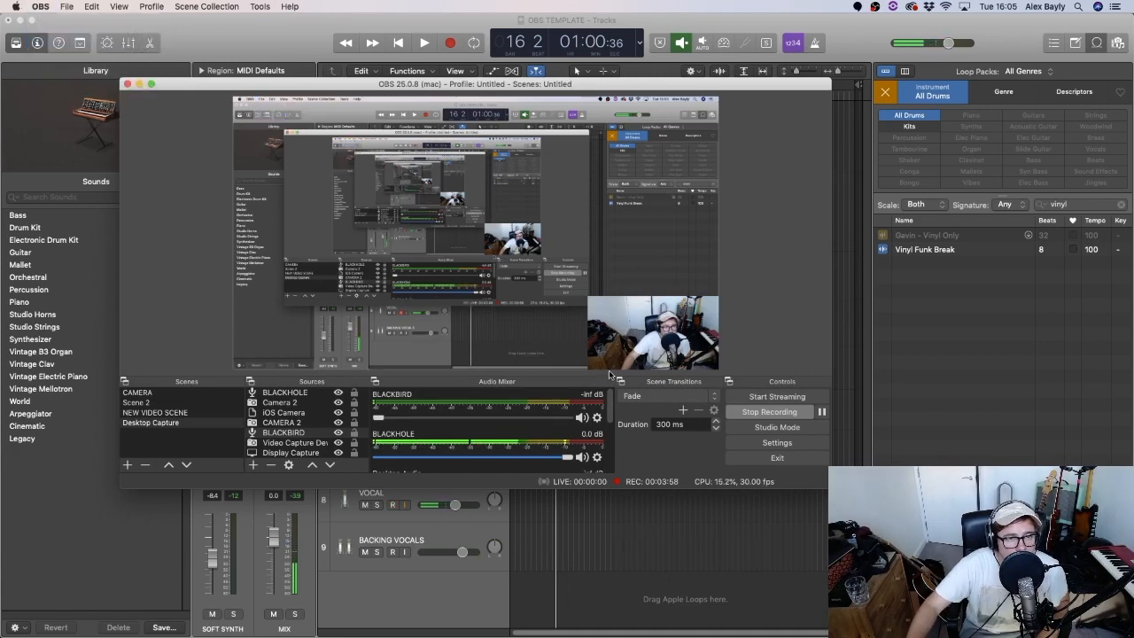
Review the Output, Audio and Video settings in the OBS settings window, checking recording quality, resolution and FPS, then close it.
left_click(258, 156)
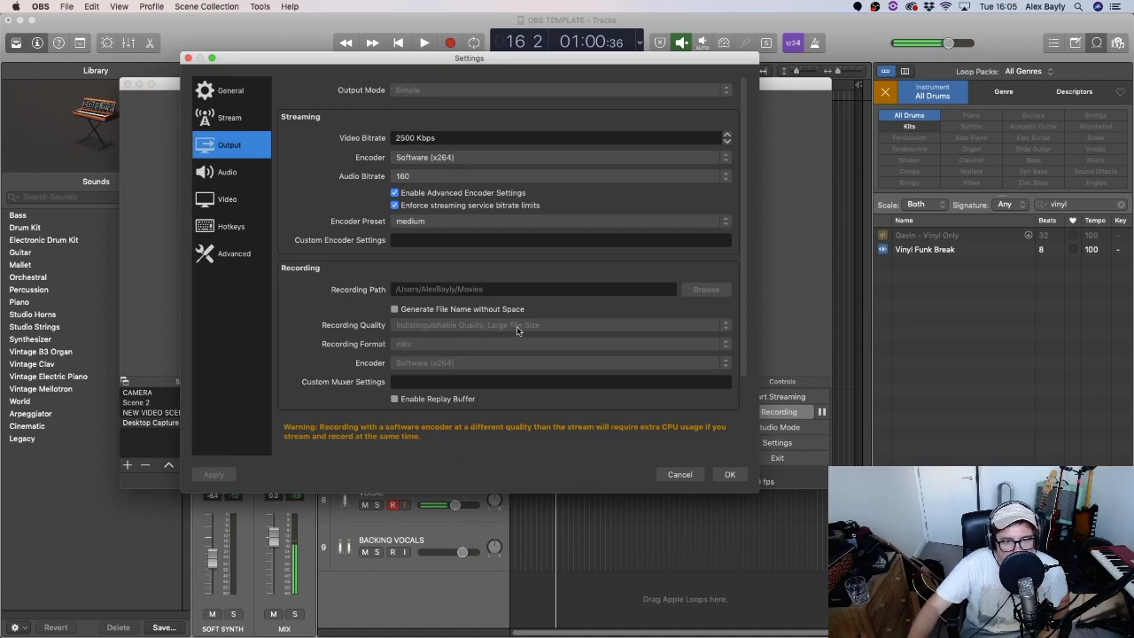
left_click(260, 178)
left_click(243, 197)
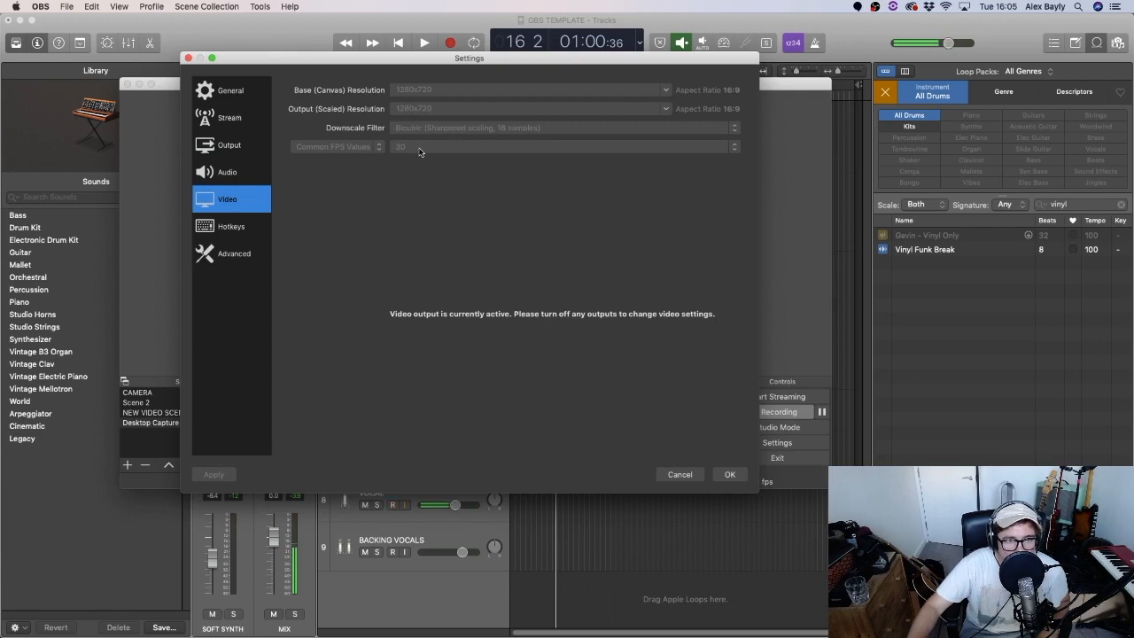
left_click(724, 475)
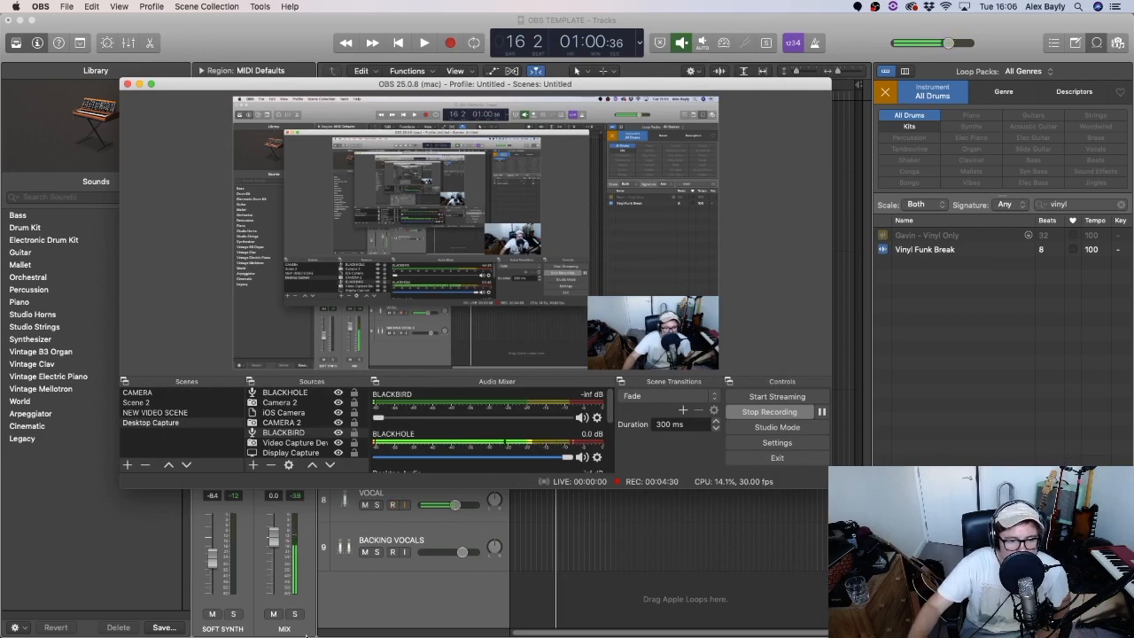
Check the FAQ outline in Notes again, then show the CAMERA scene in OBS and return to the Desktop Capture scene.
left_click(279, 627)
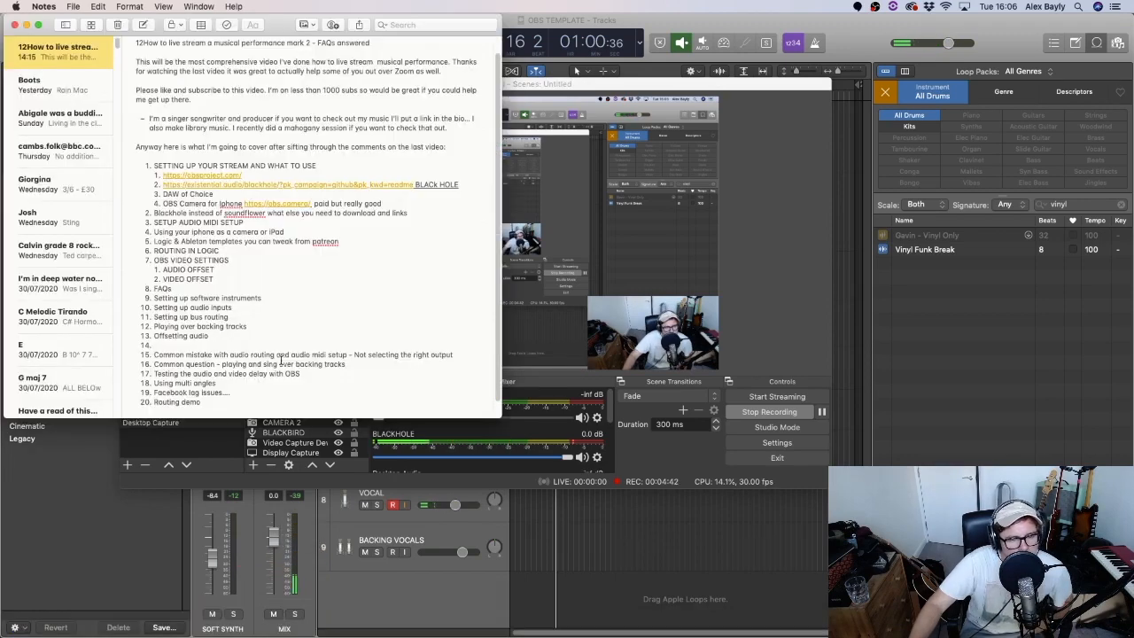
left_click(15, 25)
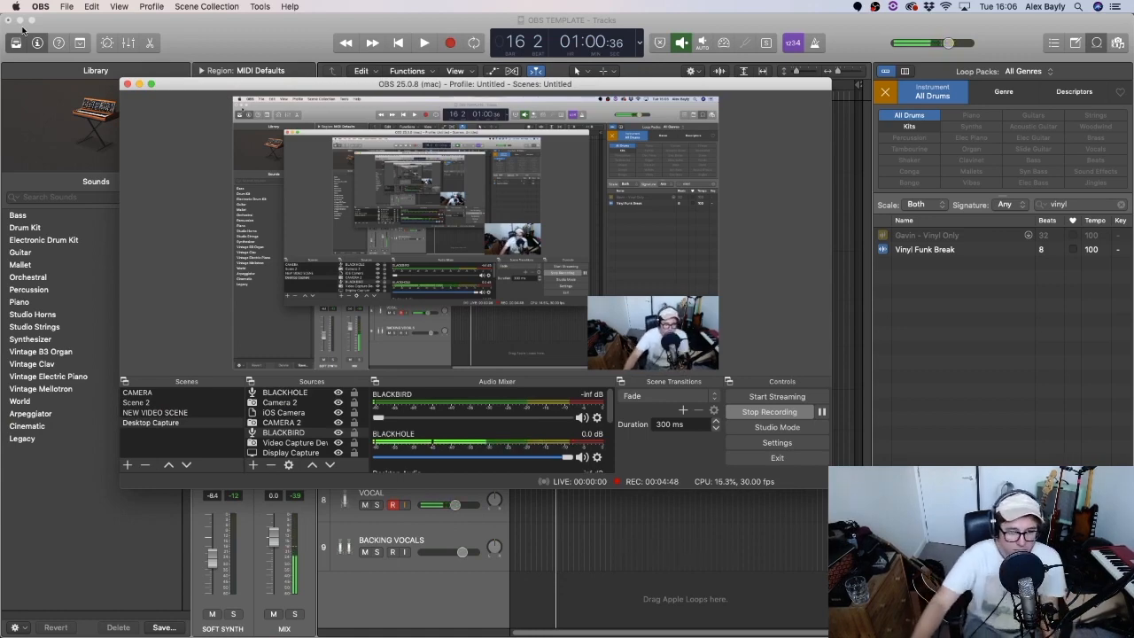
left_click(168, 396)
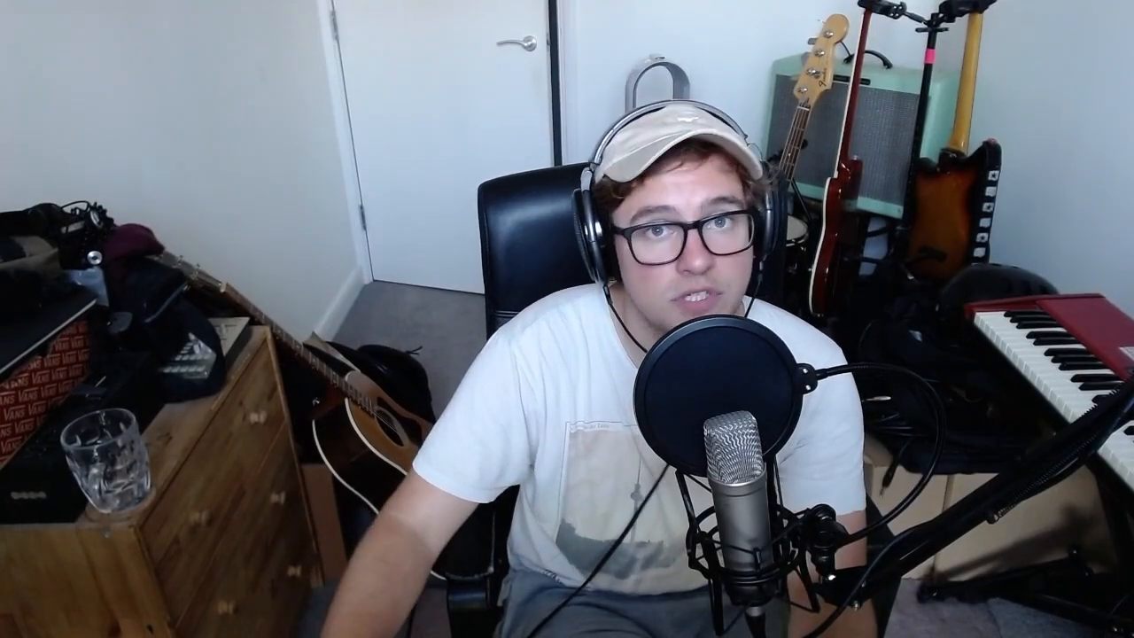
left_click(160, 426)
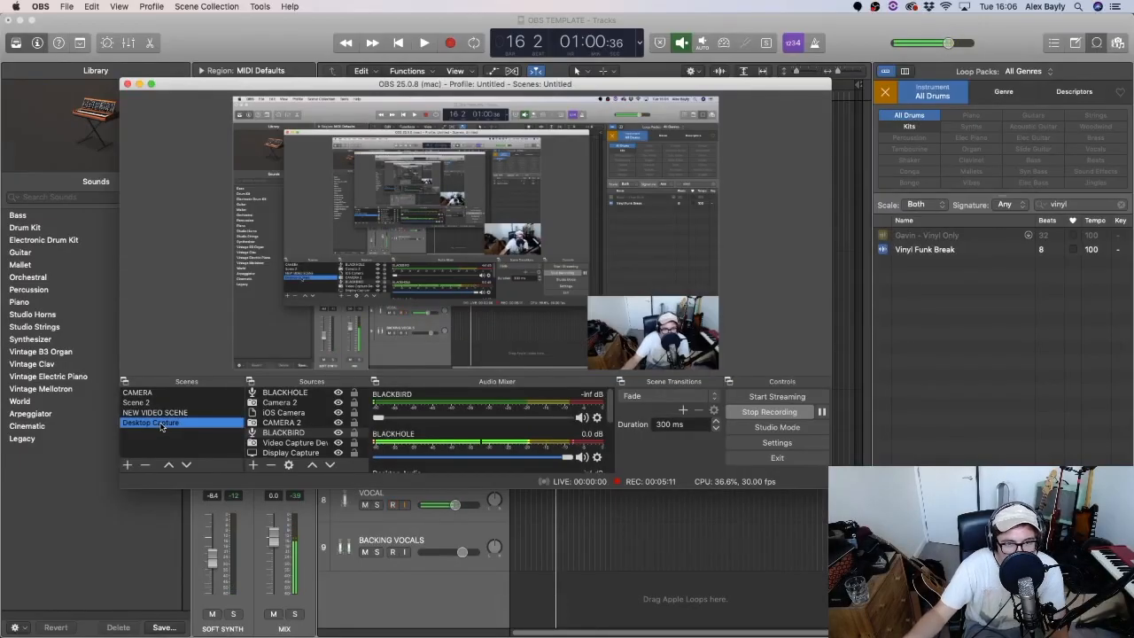
Minimize the Logic Pro X project window and the YouTube browser window behind OBS.
left_click(19, 20)
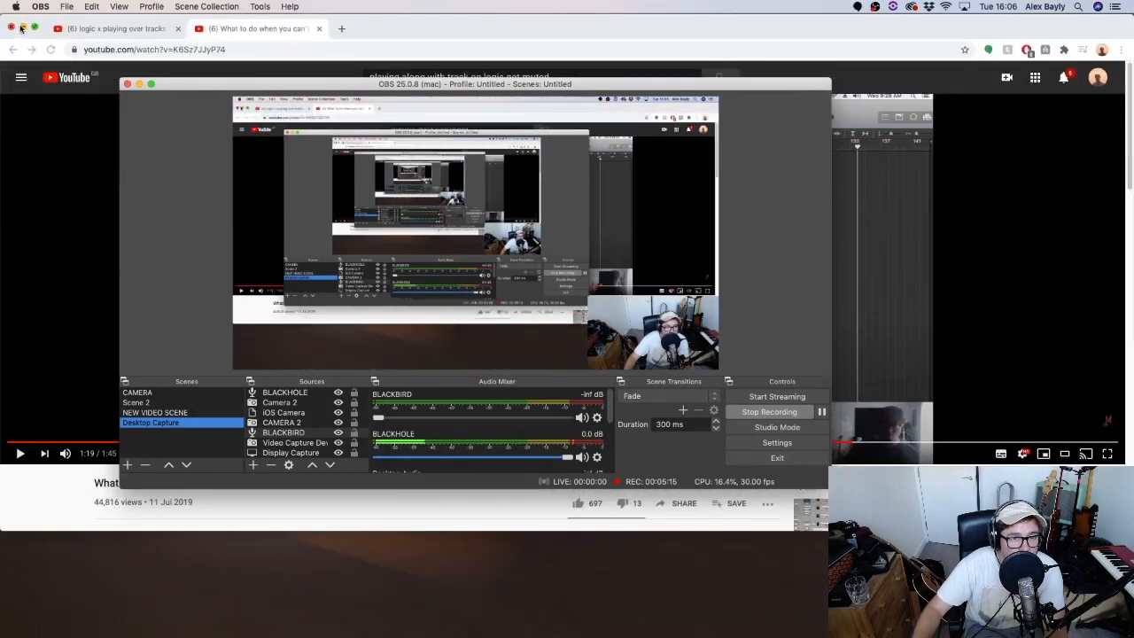
left_click(22, 28)
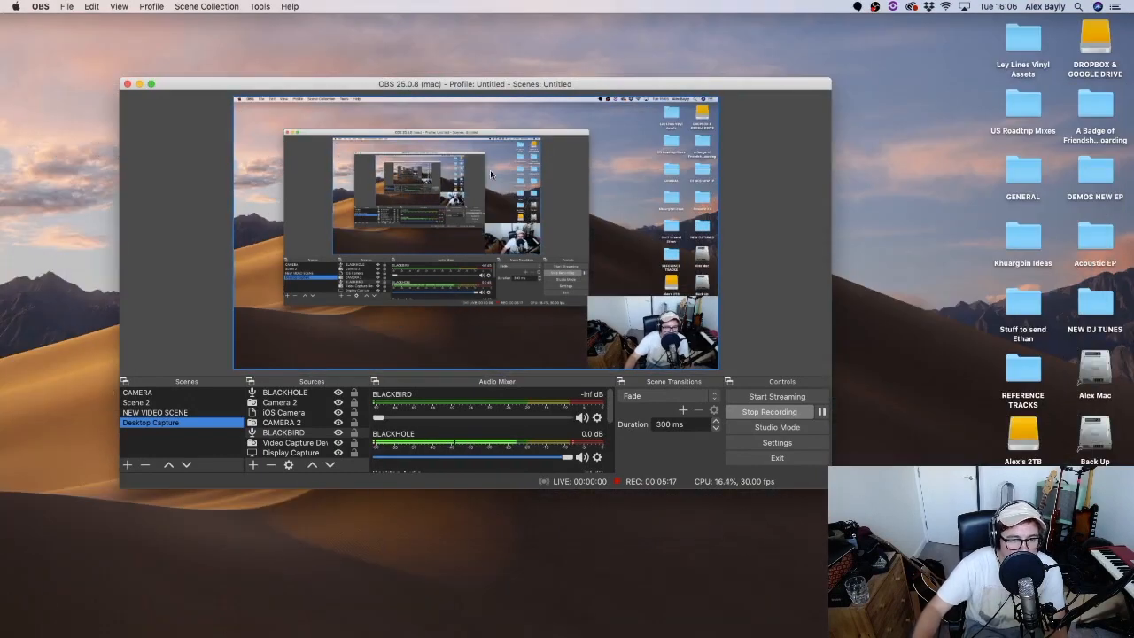
Show the CAMERA scene.
left_click(302, 282)
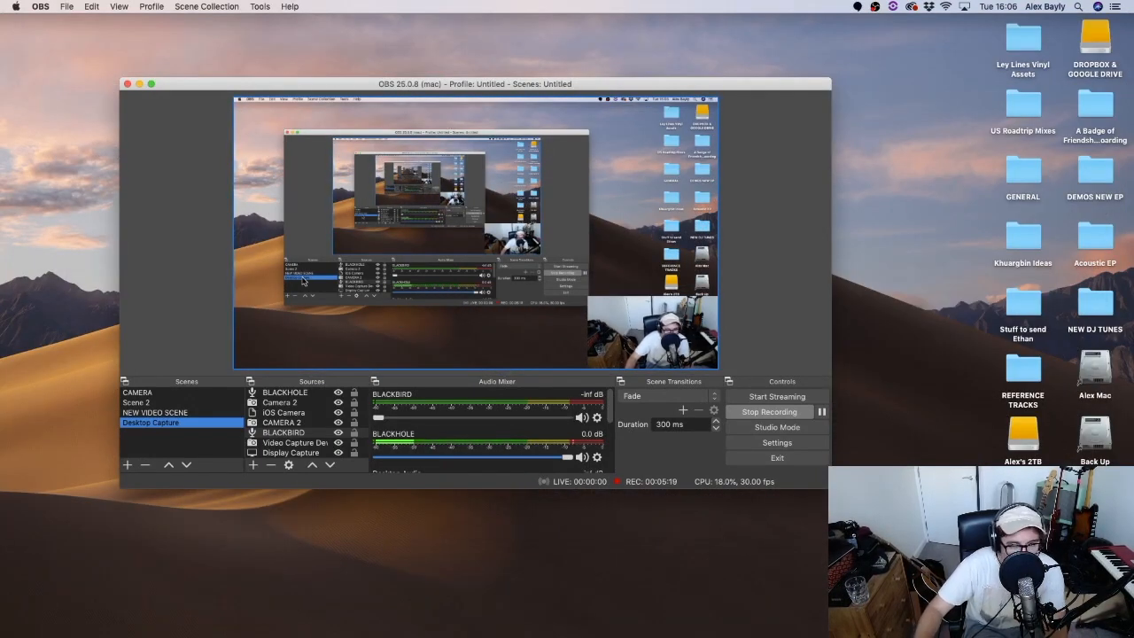
left_click(174, 393)
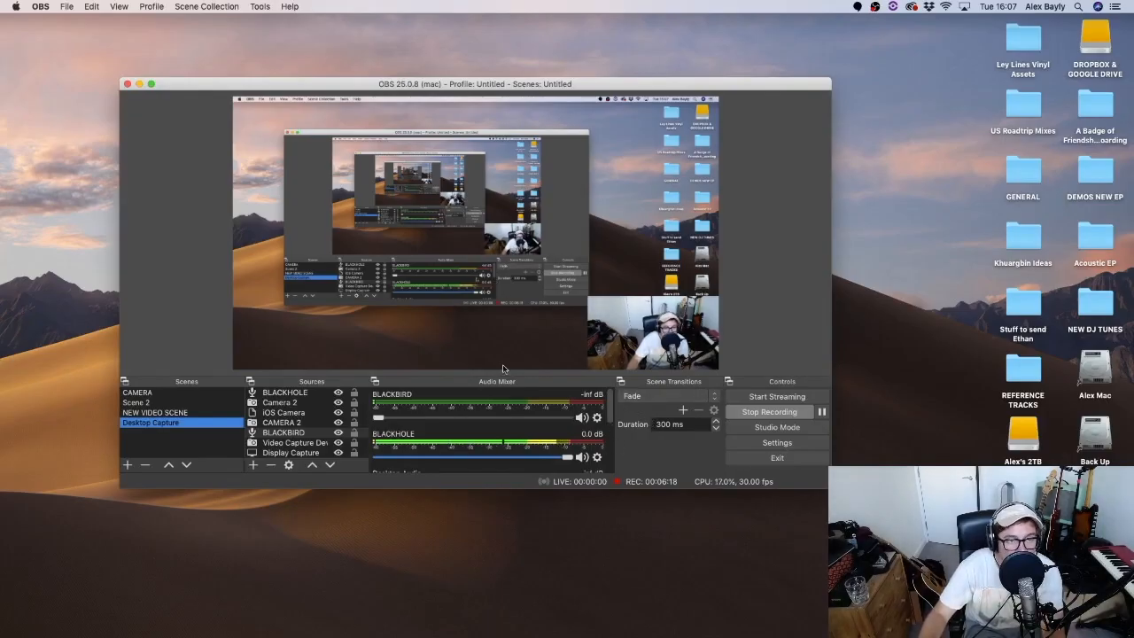
Open the Advanced Scene Switcher's Sequence settings and move the dialog clear of the scene and source lists.
left_click(206, 6)
left_click(206, 6)
left_click(251, 6)
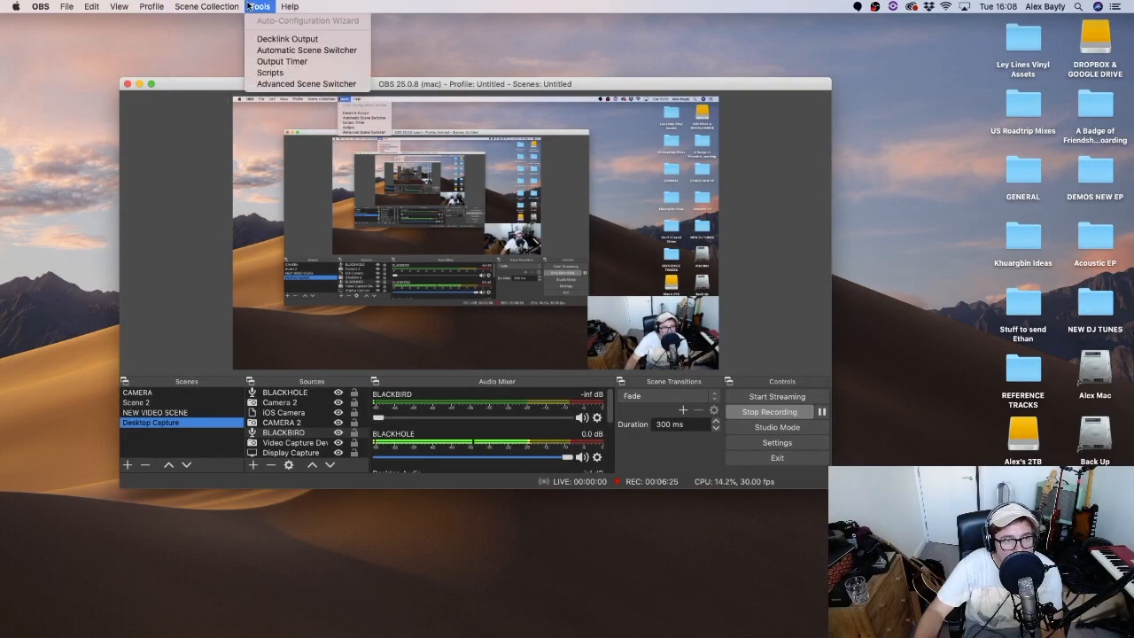
left_click(266, 85)
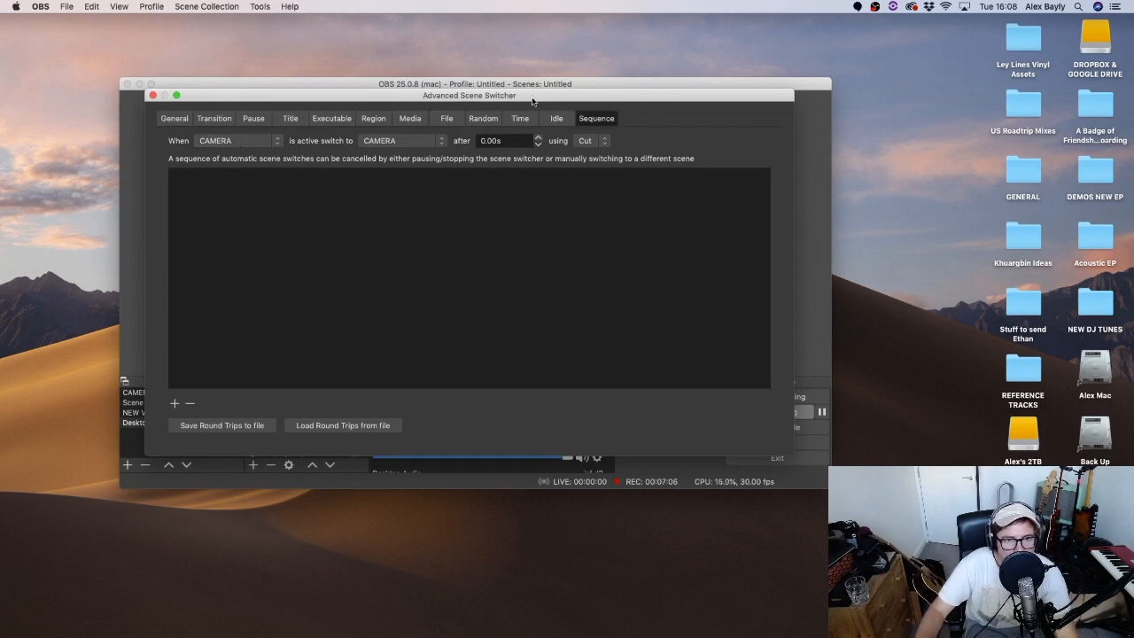
left_click_drag(533, 102, 728, 90)
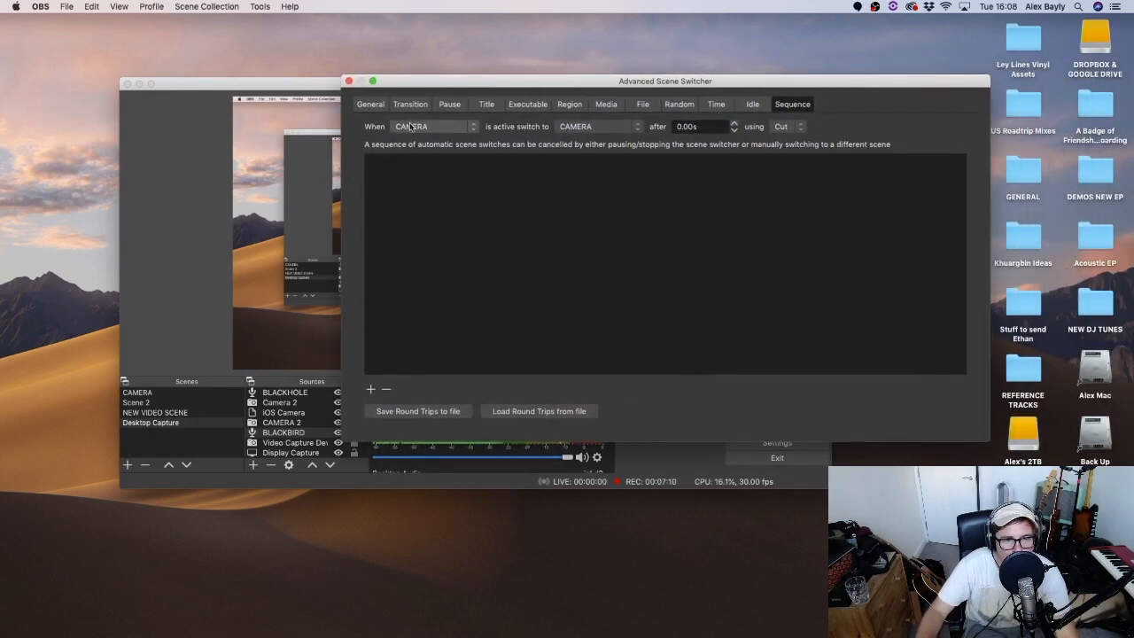
Set the sequence rule to switch to Scene 2 when CAMERA is active.
left_click(586, 127)
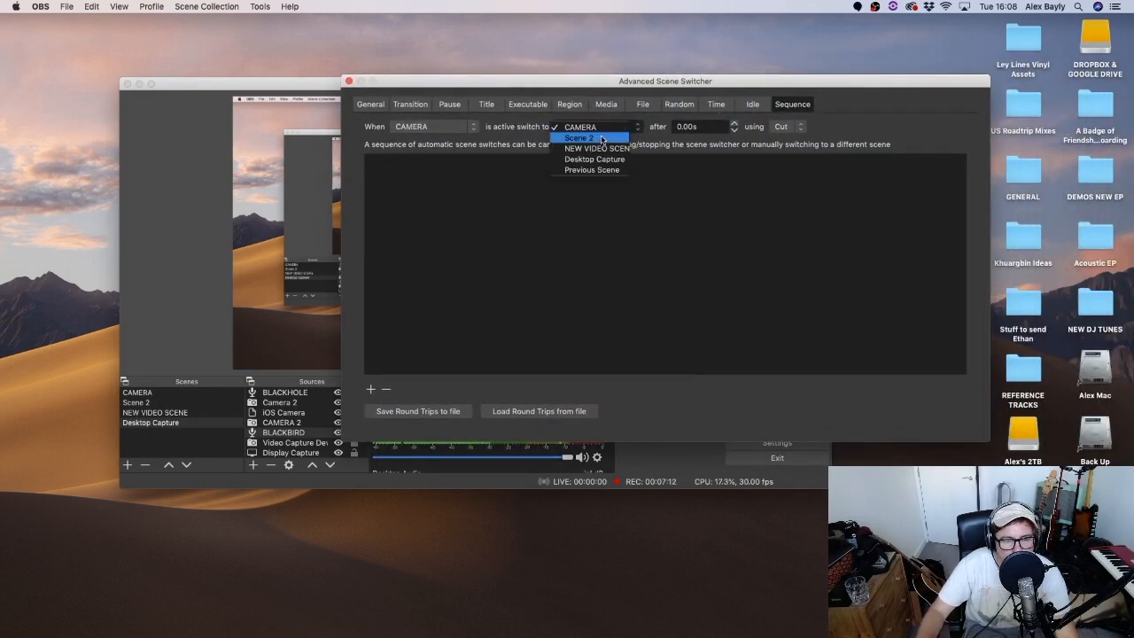
left_click(600, 139)
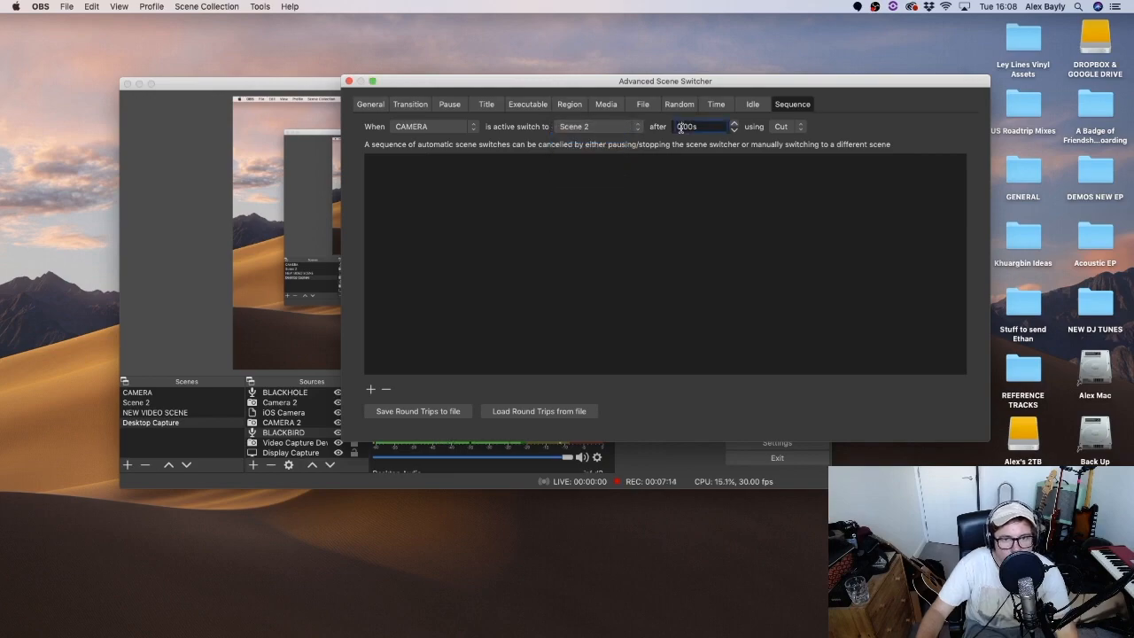